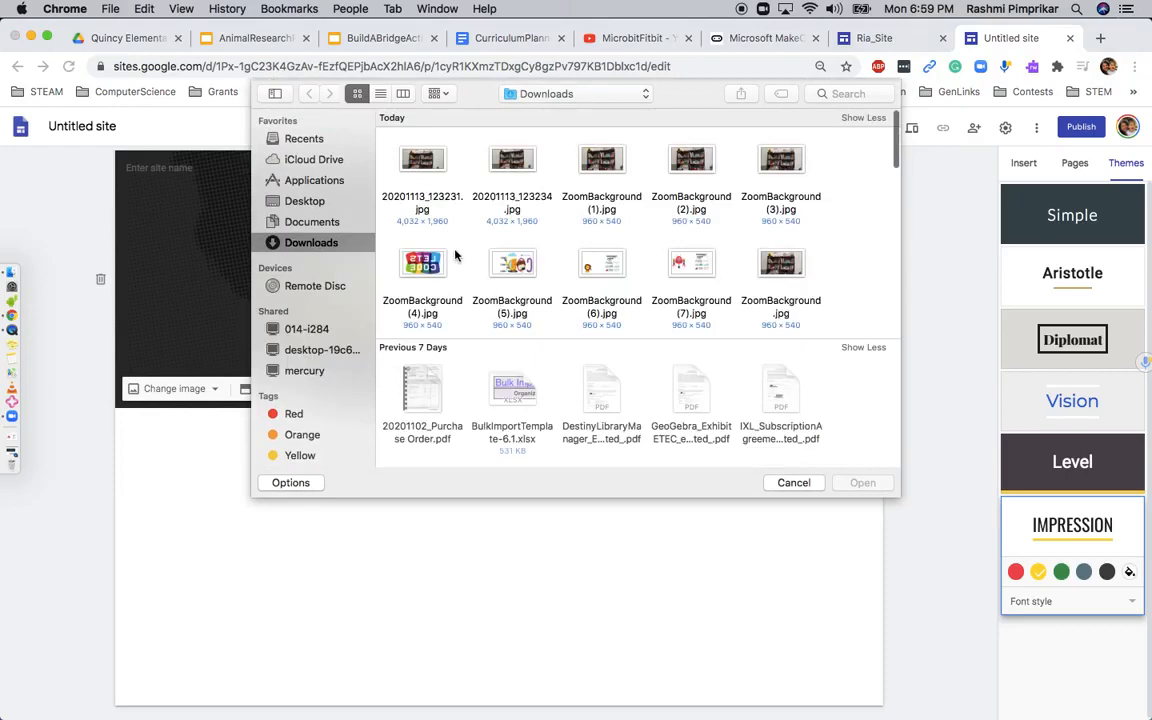
# Upload the vladstudio space walk wallpaper from Downloads as the page header's background image
pyautogui.scroll(-5, 455, 255)
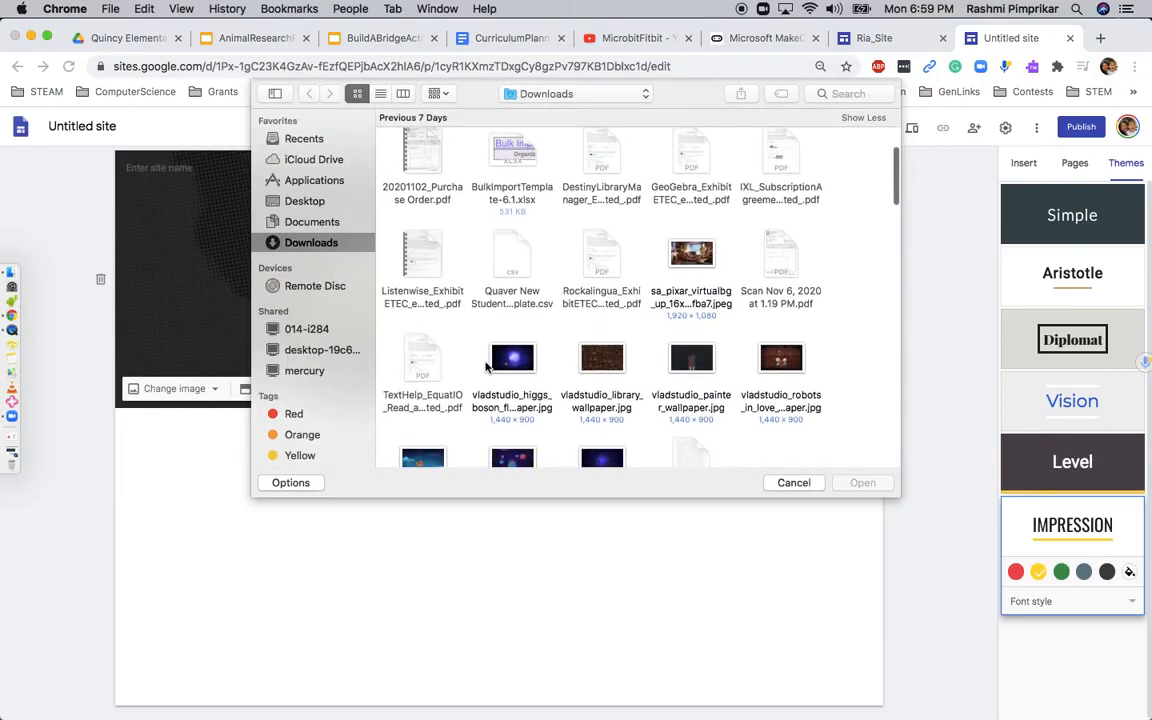
pyautogui.scroll(-2, 509, 397)
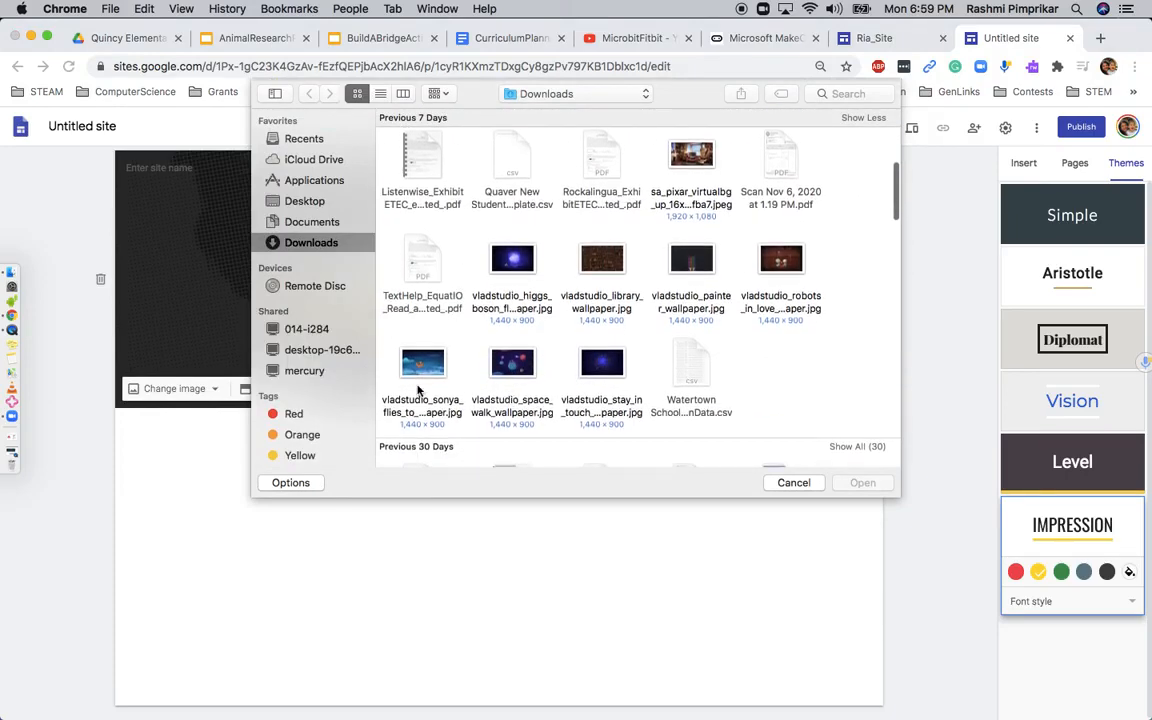
pyautogui.click(518, 368)
pyautogui.click(877, 485)
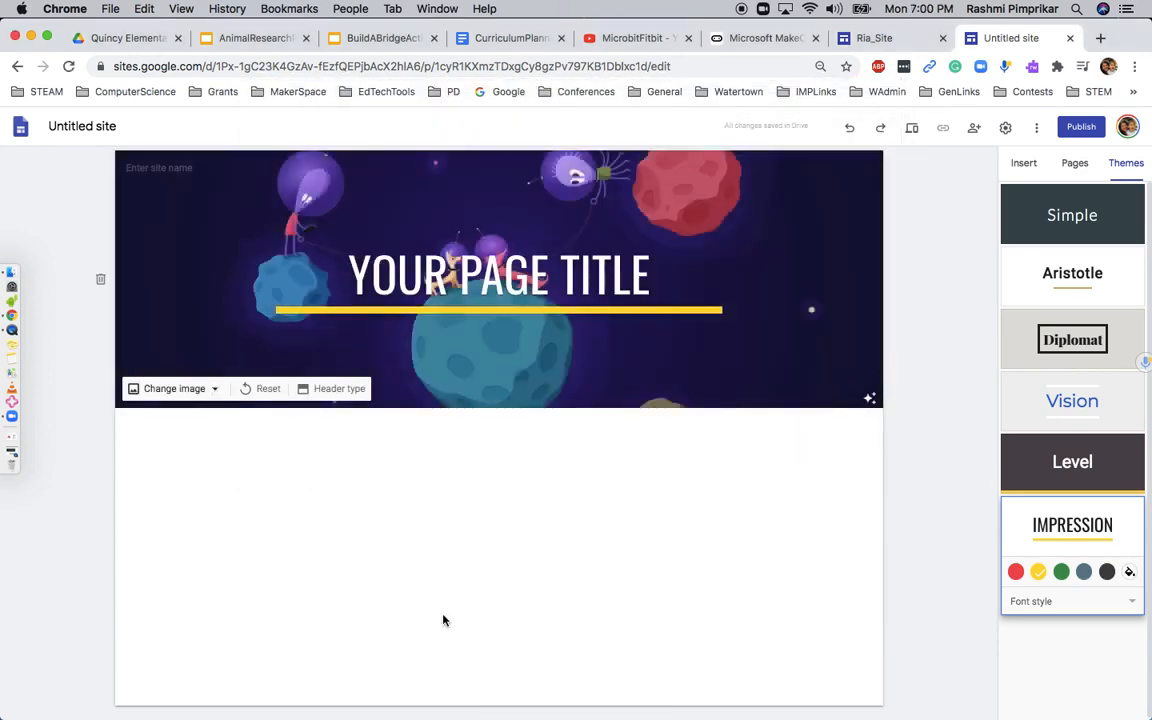
# Replace the page title placeholder with the student's full name and add a second line reading "Digital Porfolio"
pyautogui.click(413, 272)
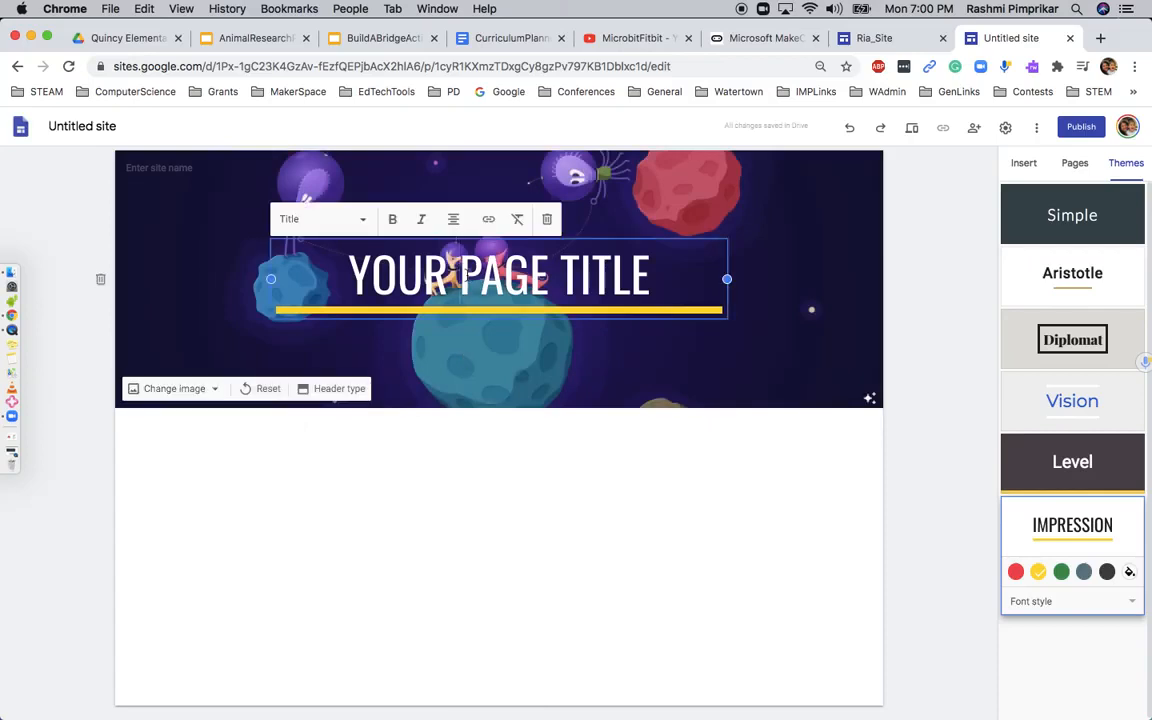
pyautogui.tripleClick(466, 276)
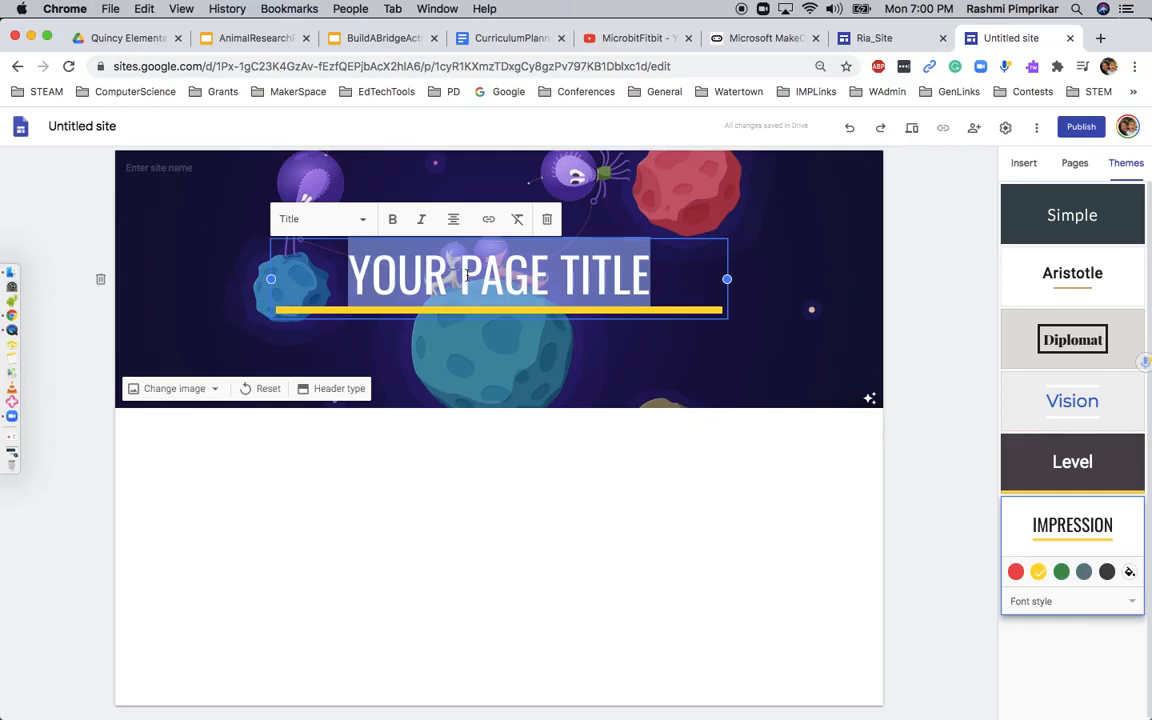
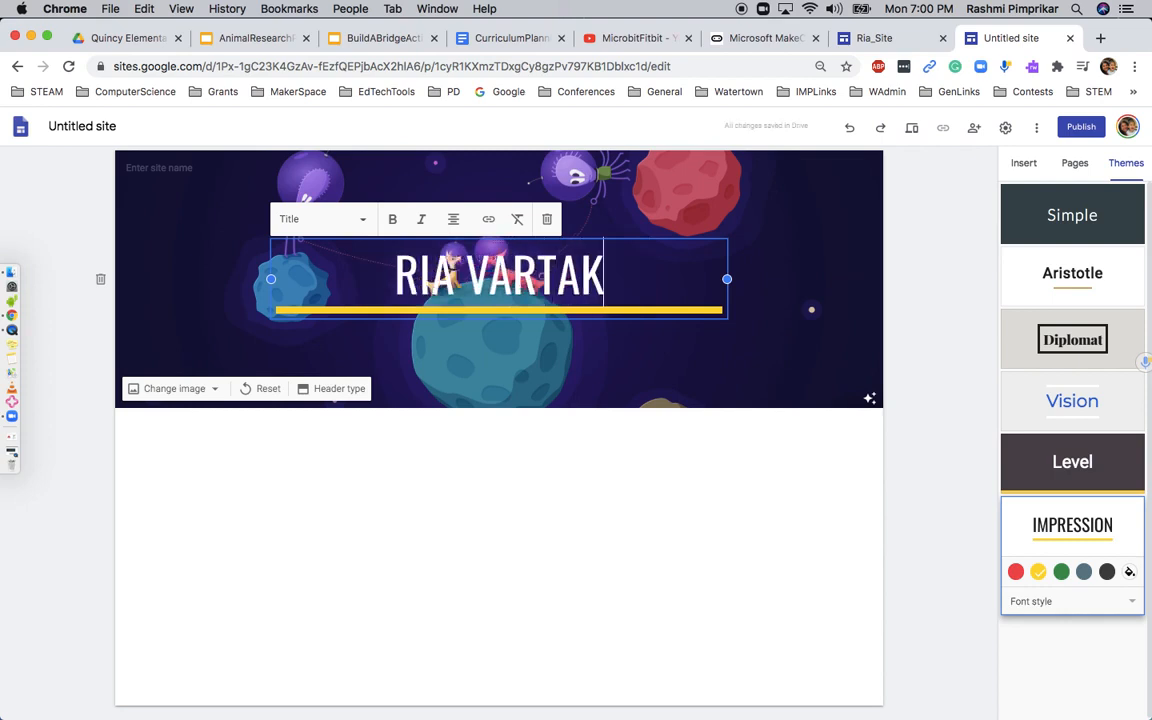
pyautogui.press('Return')
pyautogui.write('Di')
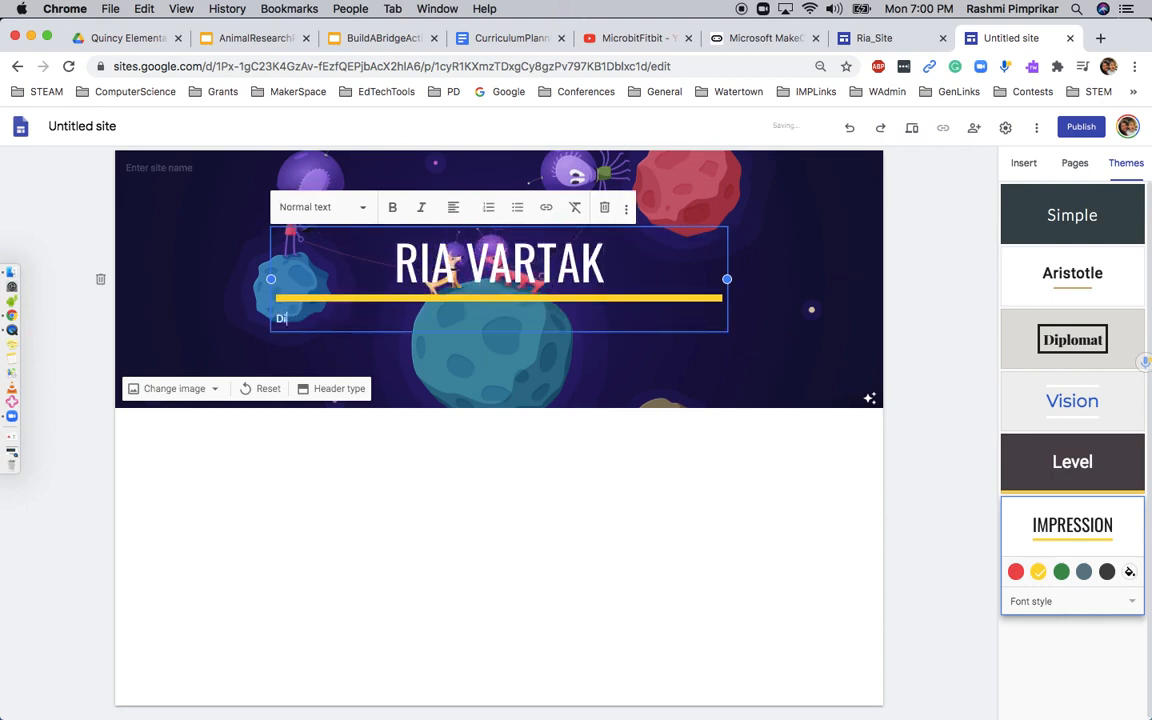
pyautogui.write('gital Port')
# Format the "Digital Porfolio" line in the header as Title text and centre it
pyautogui.moveTo(348, 319); pyautogui.dragTo(277, 321)
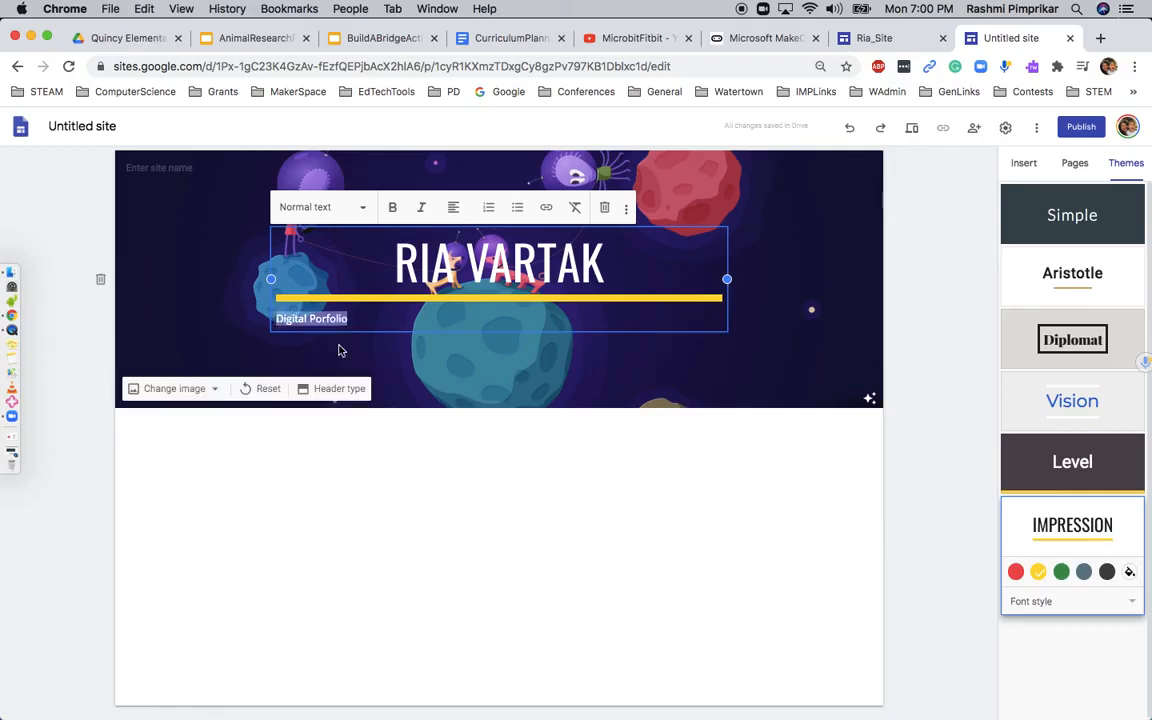
pyautogui.click(355, 208)
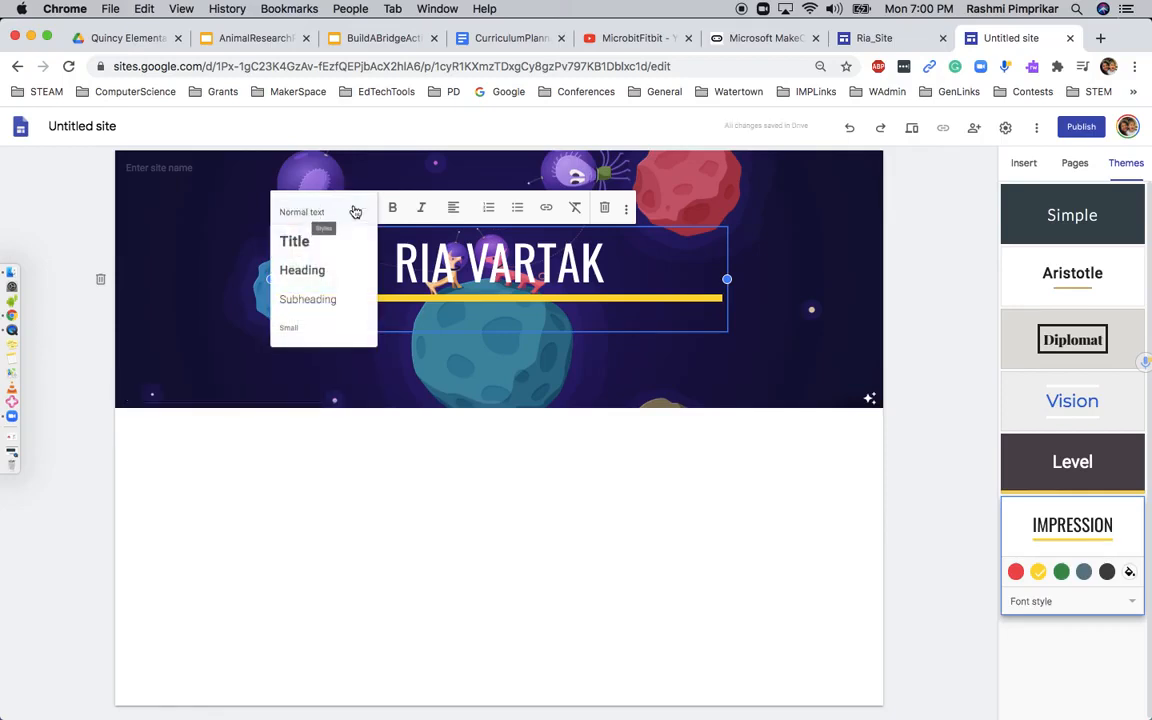
pyautogui.click(319, 252)
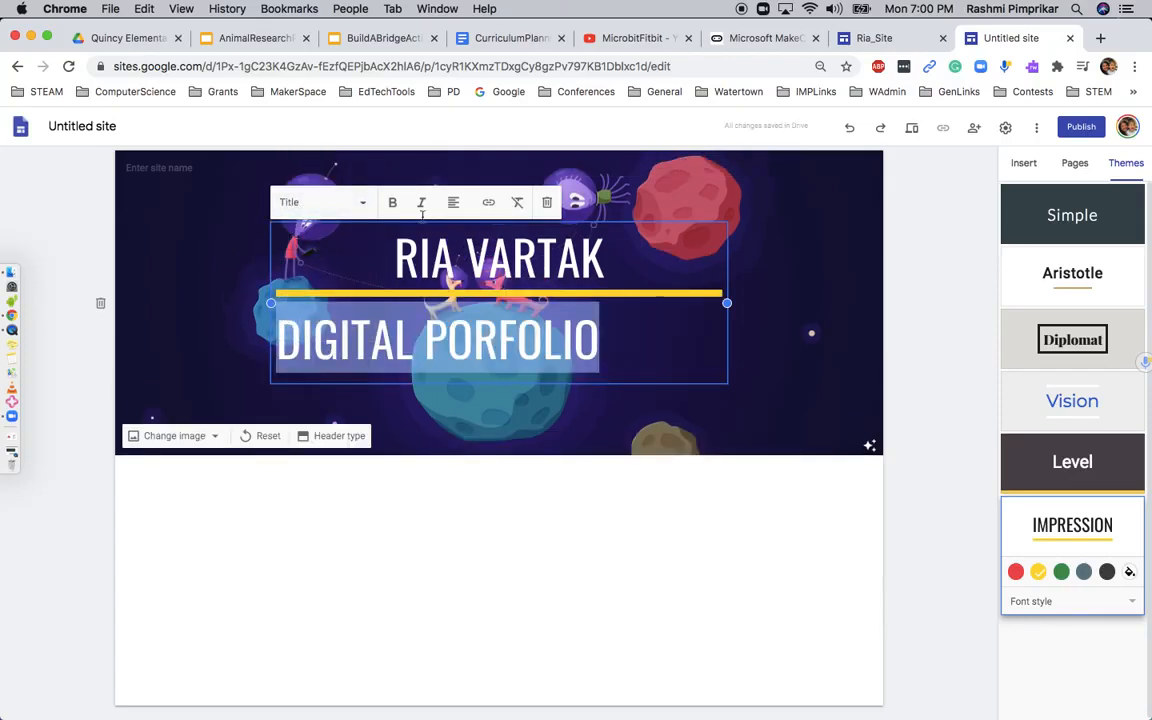
pyautogui.click(453, 202)
pyautogui.click(454, 236)
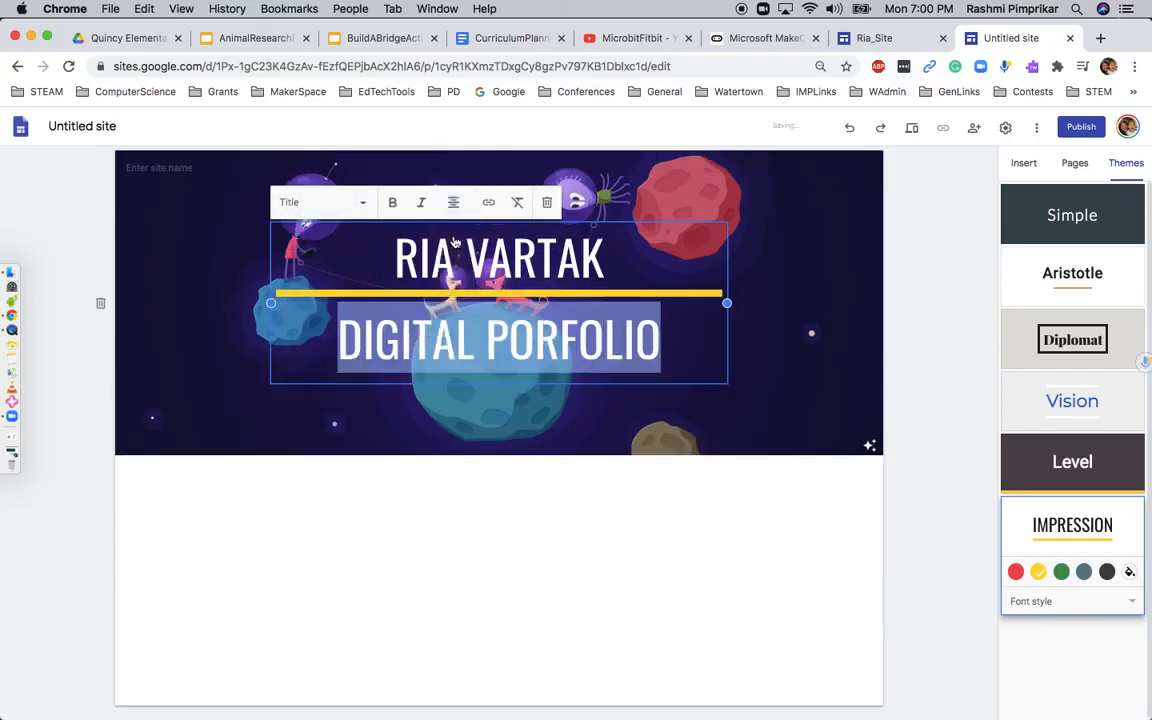
pyautogui.click(928, 375)
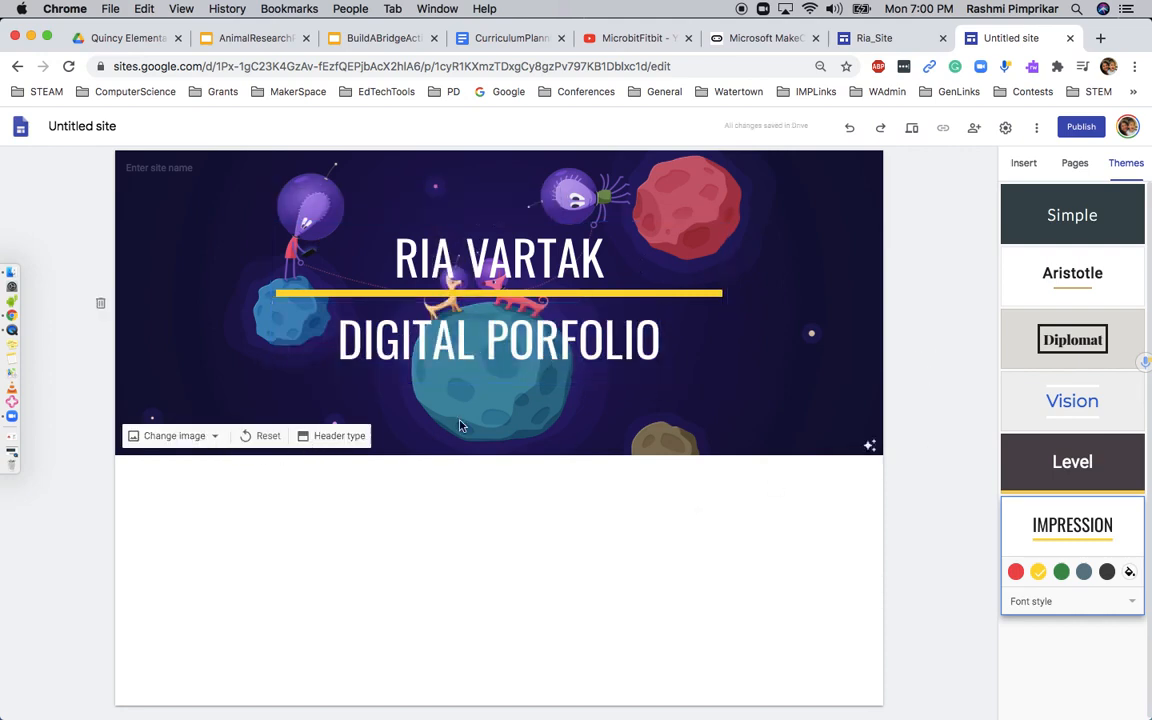
# Move "Digital Porfolio" above the yellow rule as the title's second line, removing the empty lines left below
pyautogui.click(341, 332)
pyautogui.keyDown('shift'); pyautogui.click(662, 332); pyautogui.keyUp('shift')
pyautogui.press('super+x')
pyautogui.click(623, 268)
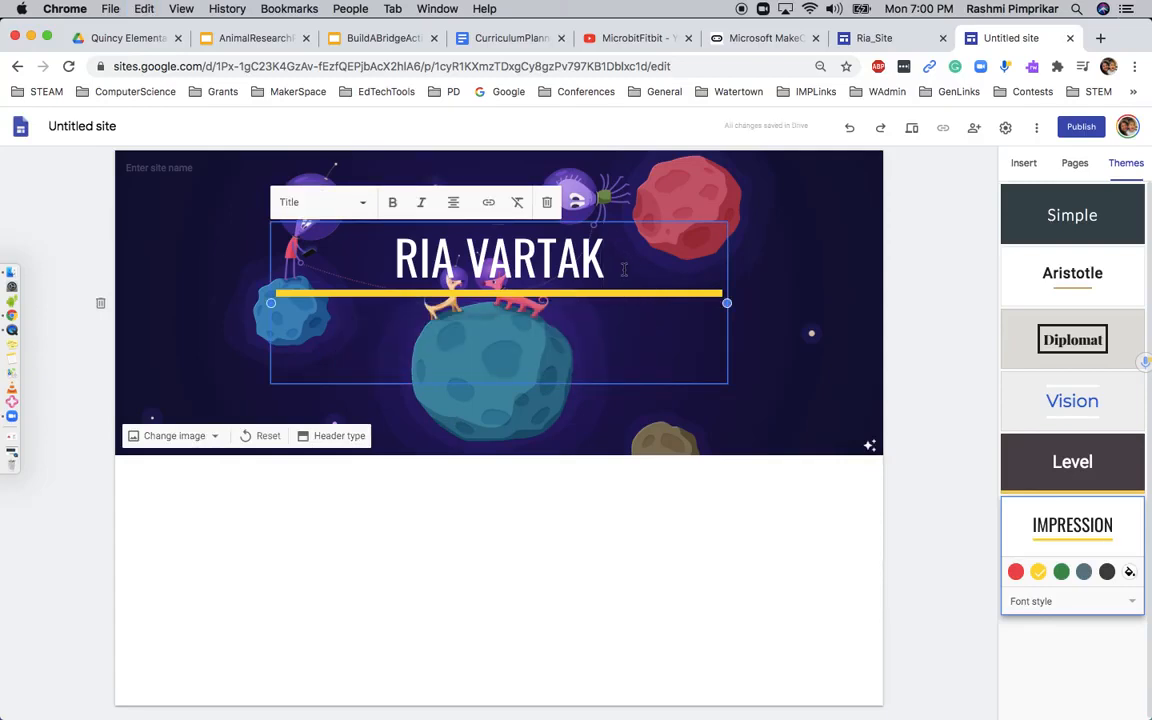
pyautogui.press('super+v')
pyautogui.click(536, 250)
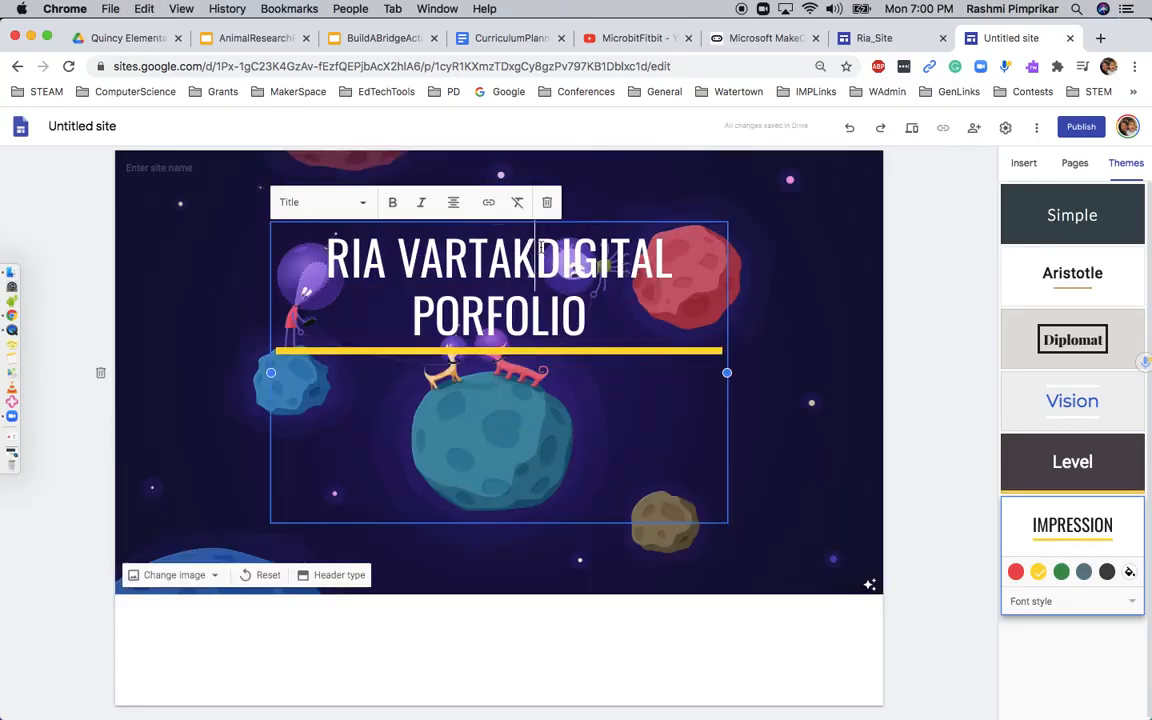
pyautogui.press('Return')
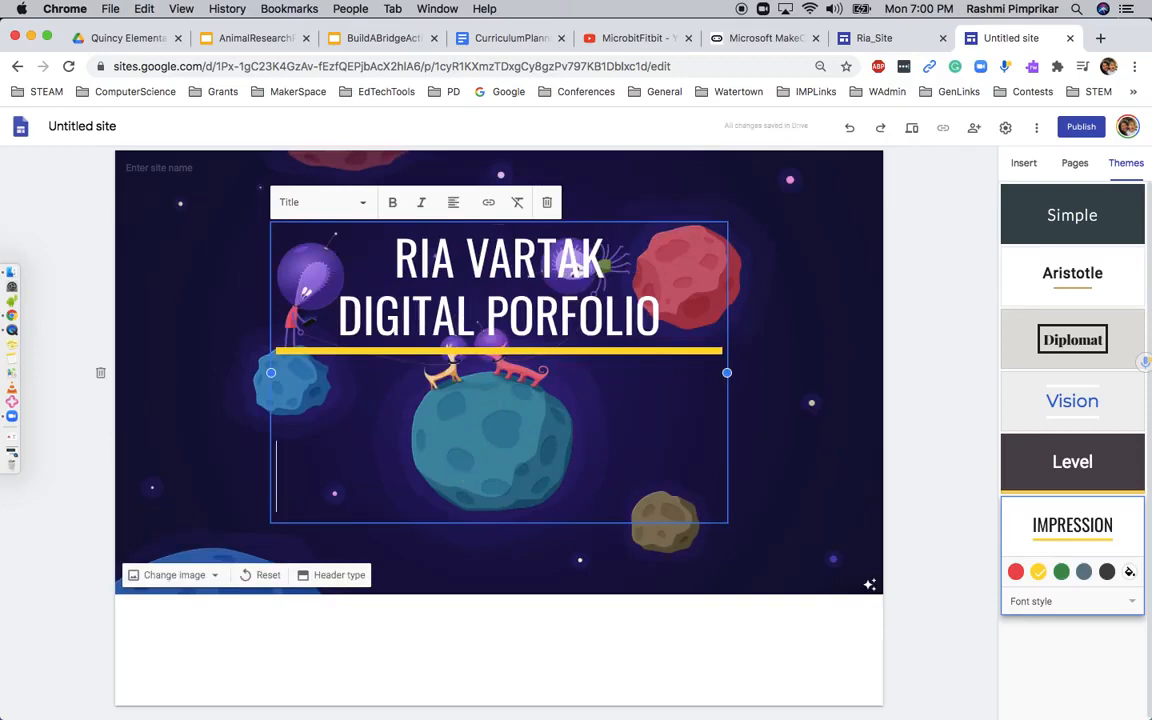
pyautogui.press('BackSpace')
pyautogui.press('BackSpace')
pyautogui.click(938, 393)
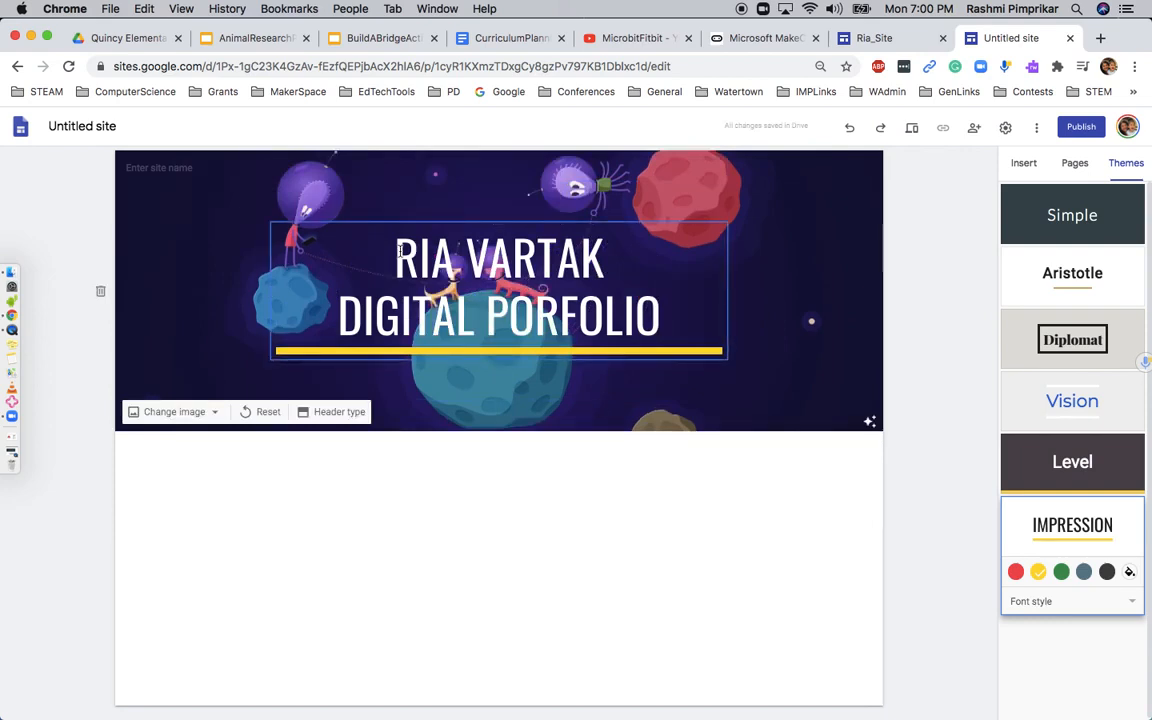
pyautogui.click(699, 322)
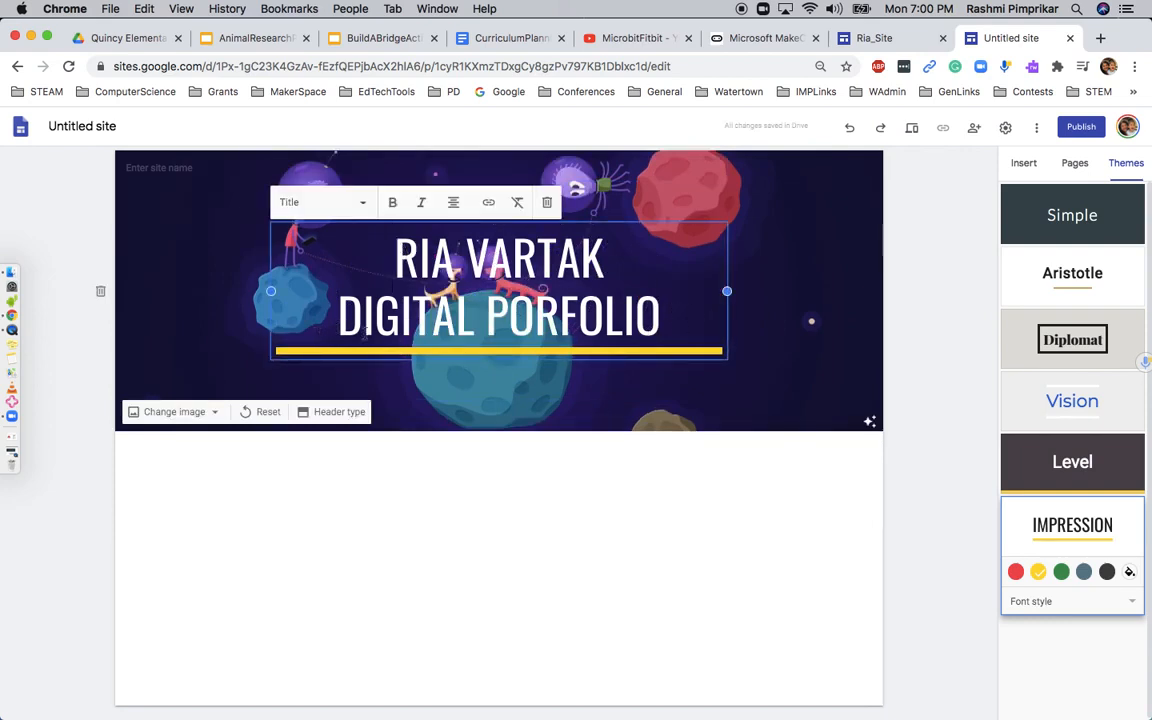
pyautogui.click(215, 412)
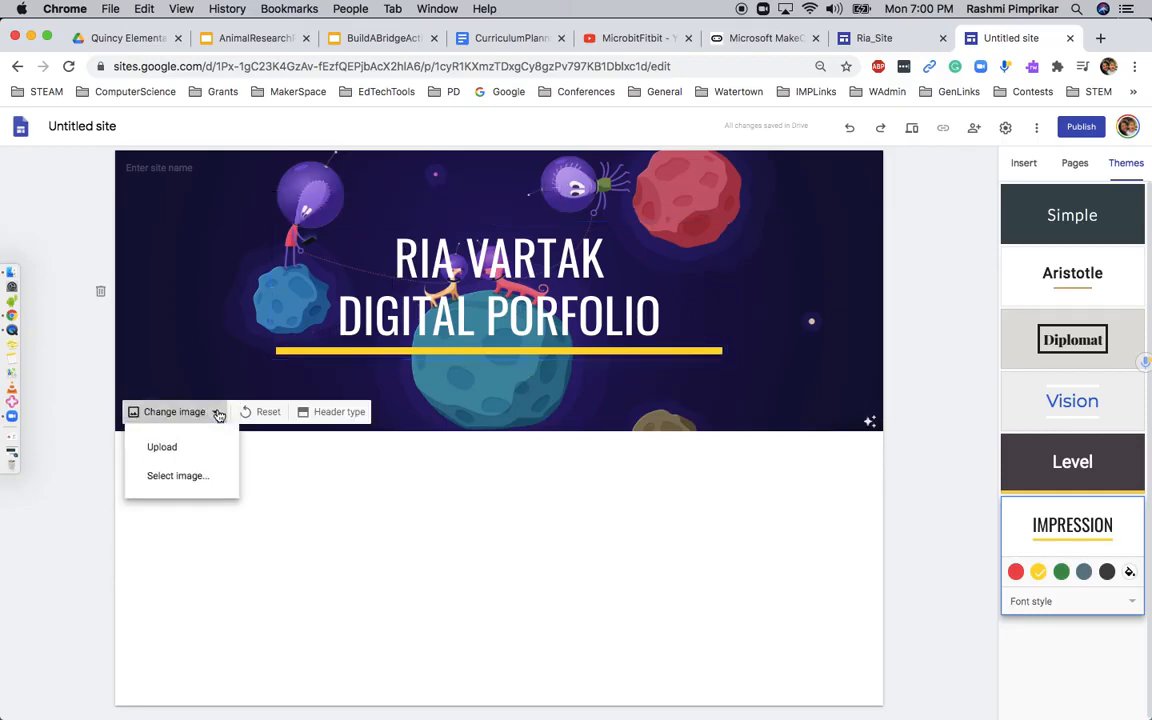
pyautogui.click(940, 436)
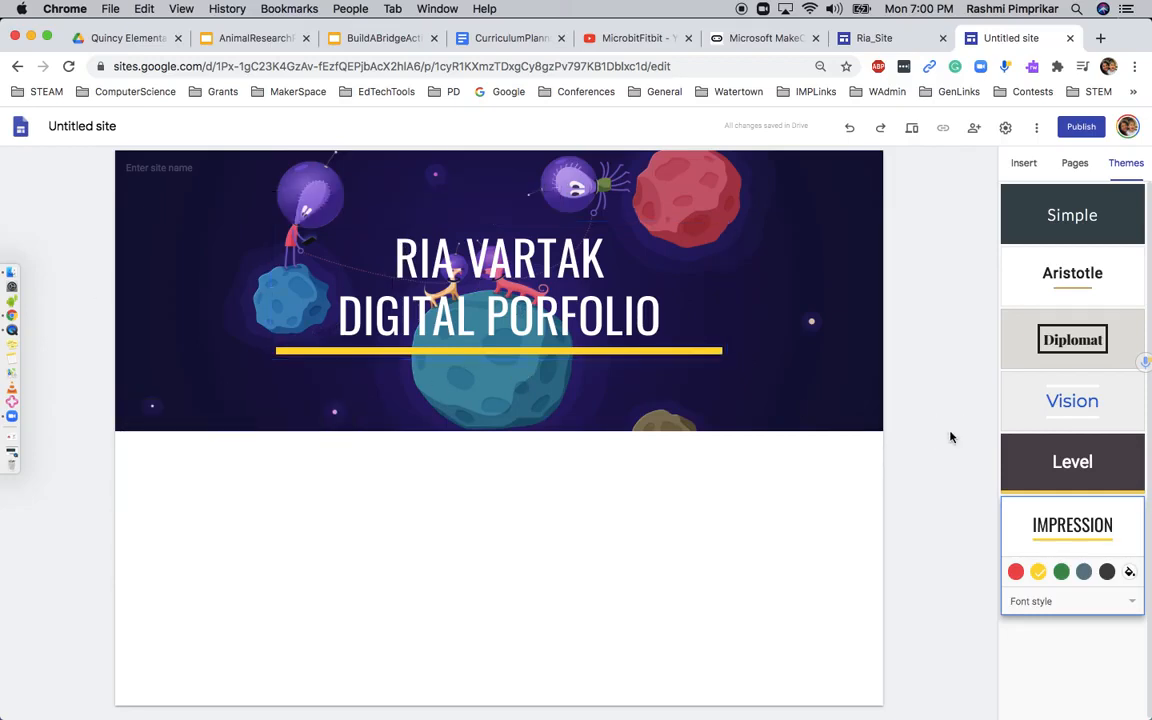
# Rename the untitled site as "Riasite"
pyautogui.click(100, 126)
pyautogui.write('Riasite')
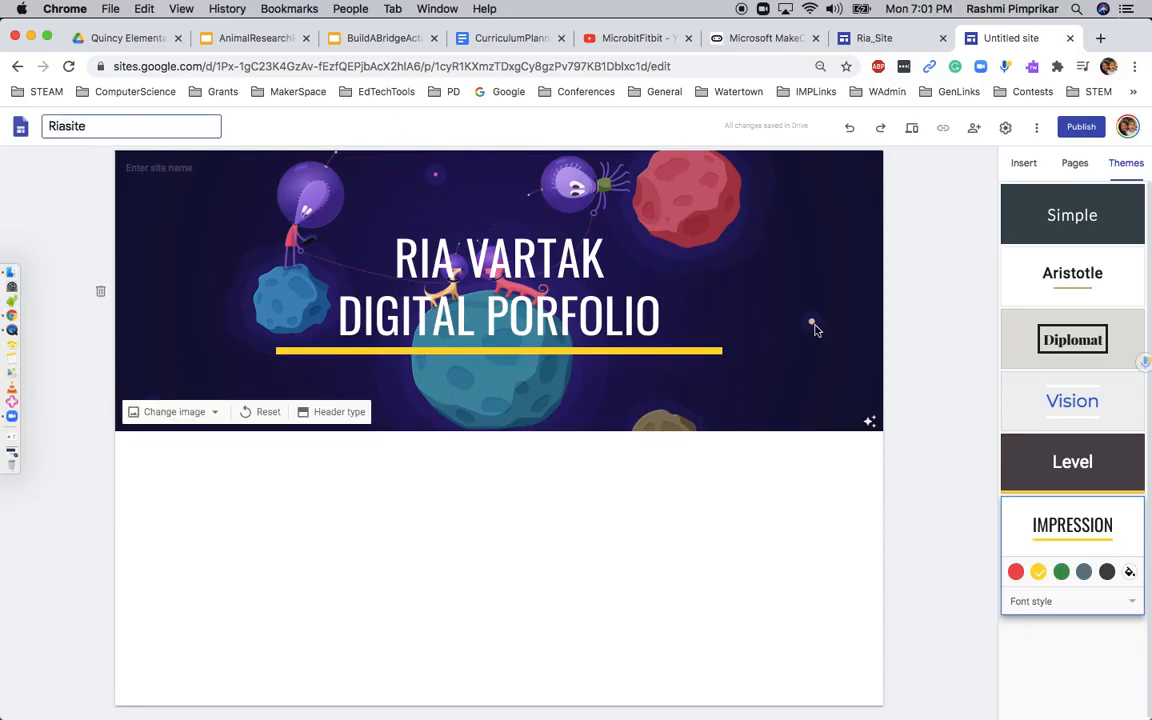
pyautogui.click(928, 355)
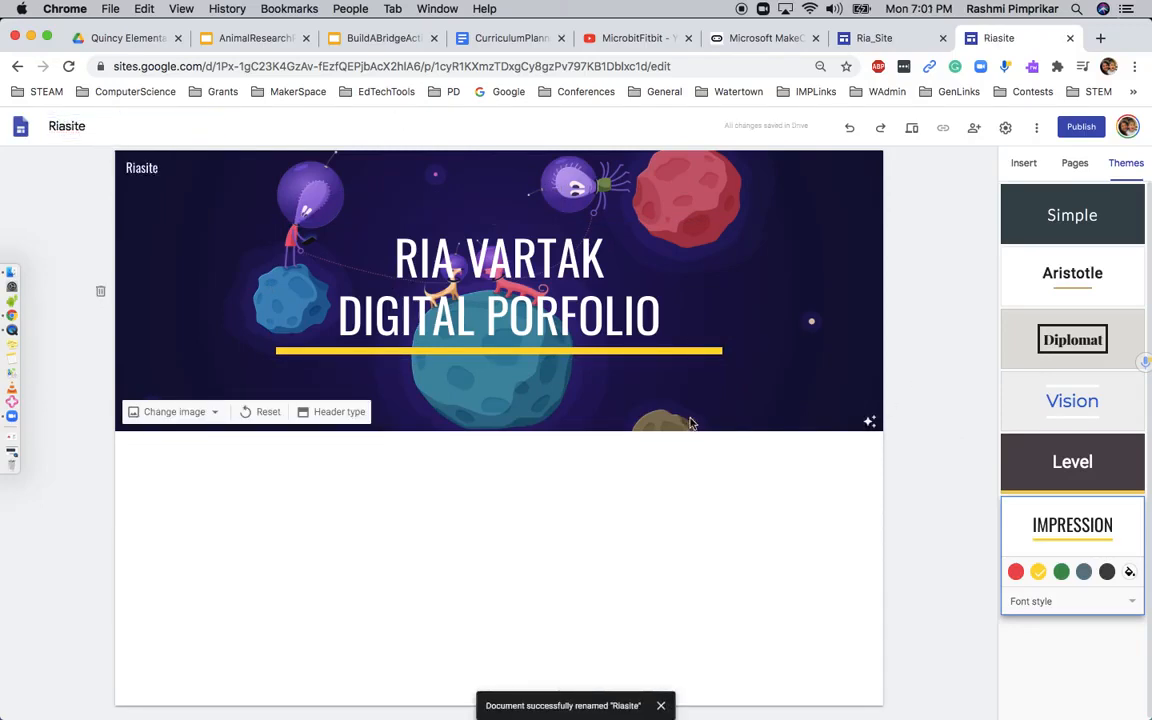
# Insert a text box below the header with the text "Project 1: Tiger Bookmark Project"
pyautogui.click(1025, 164)
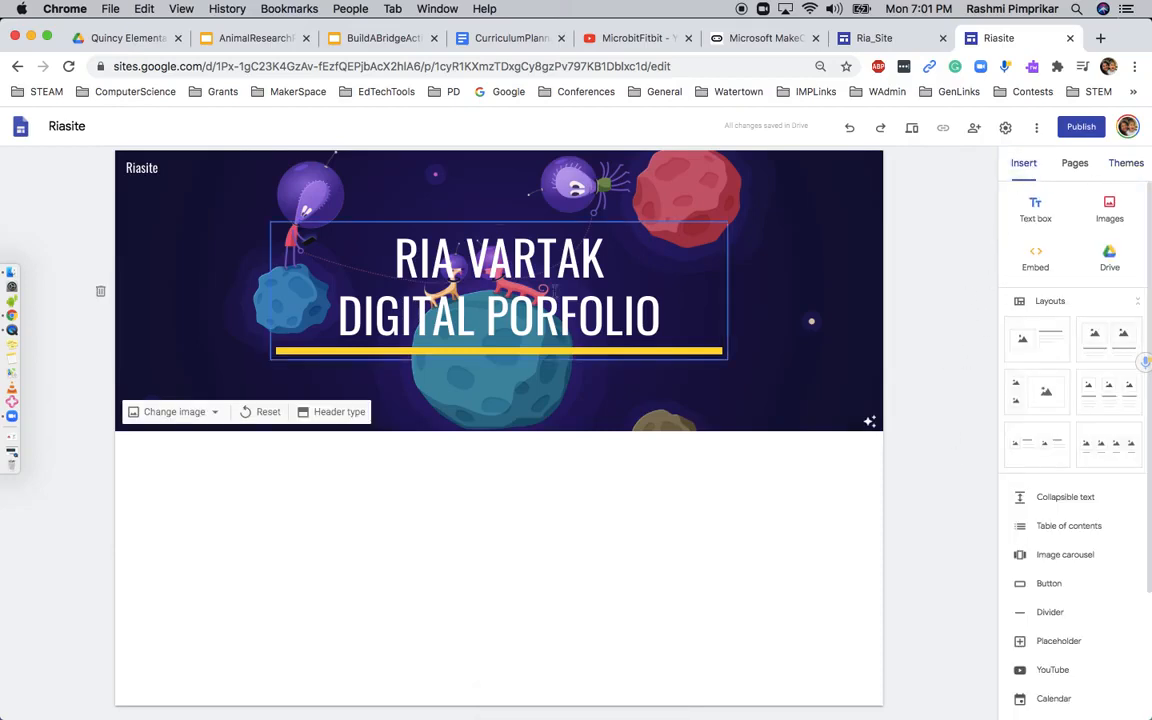
pyautogui.click(313, 222)
pyautogui.click(313, 214)
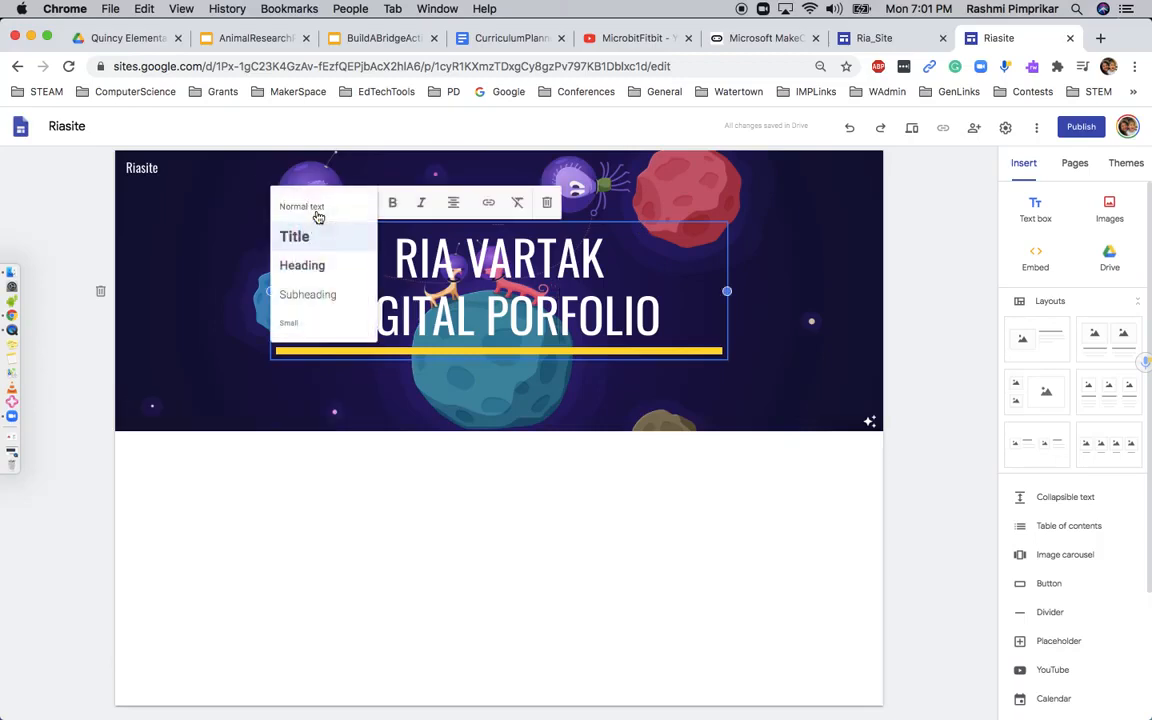
pyautogui.click(926, 422)
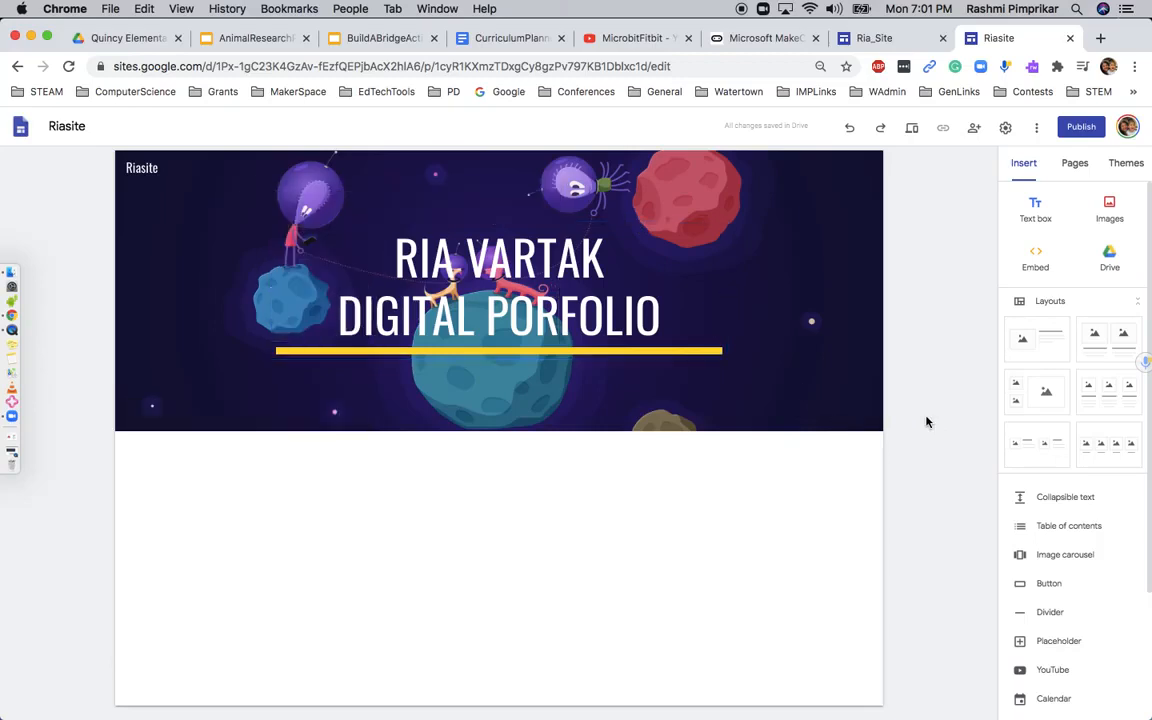
pyautogui.click(1040, 216)
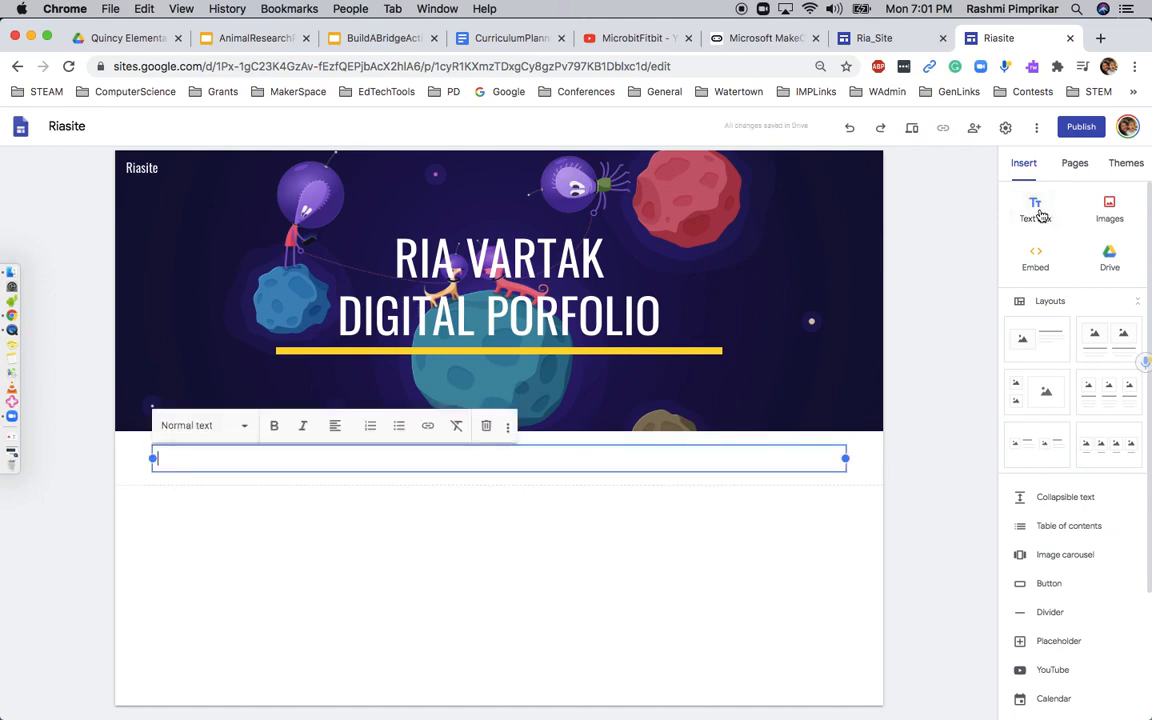
pyautogui.write('Project 1: Tiger')
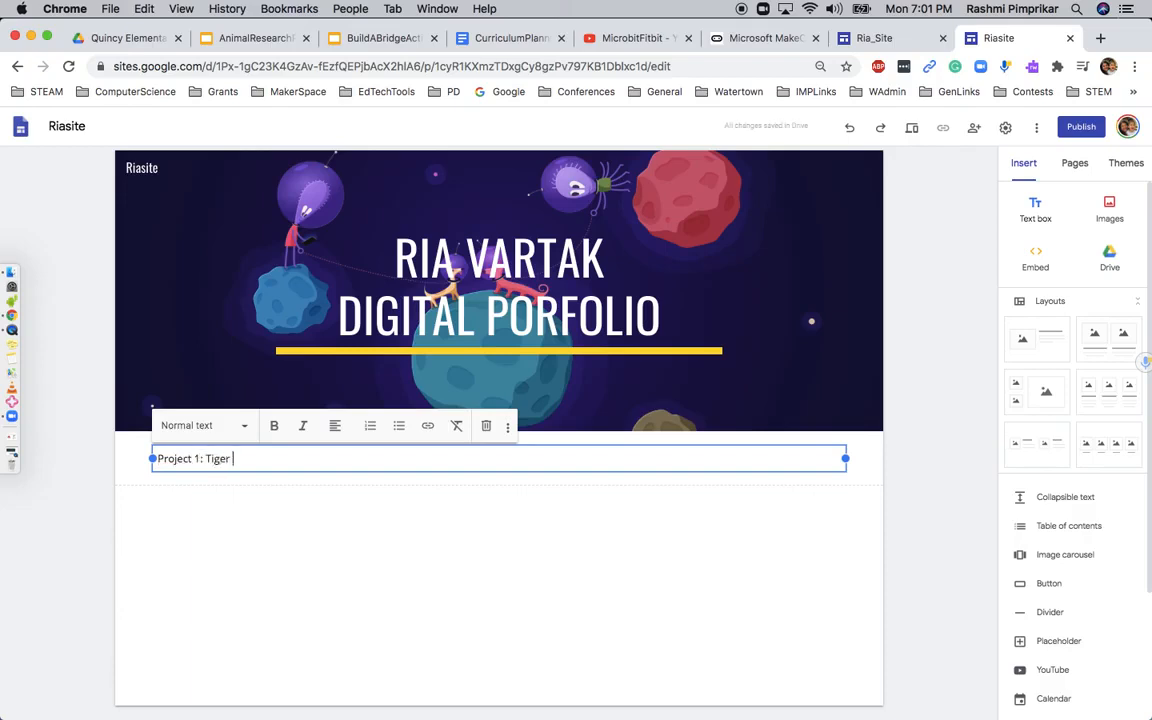
pyautogui.write(' Bookmark Project')
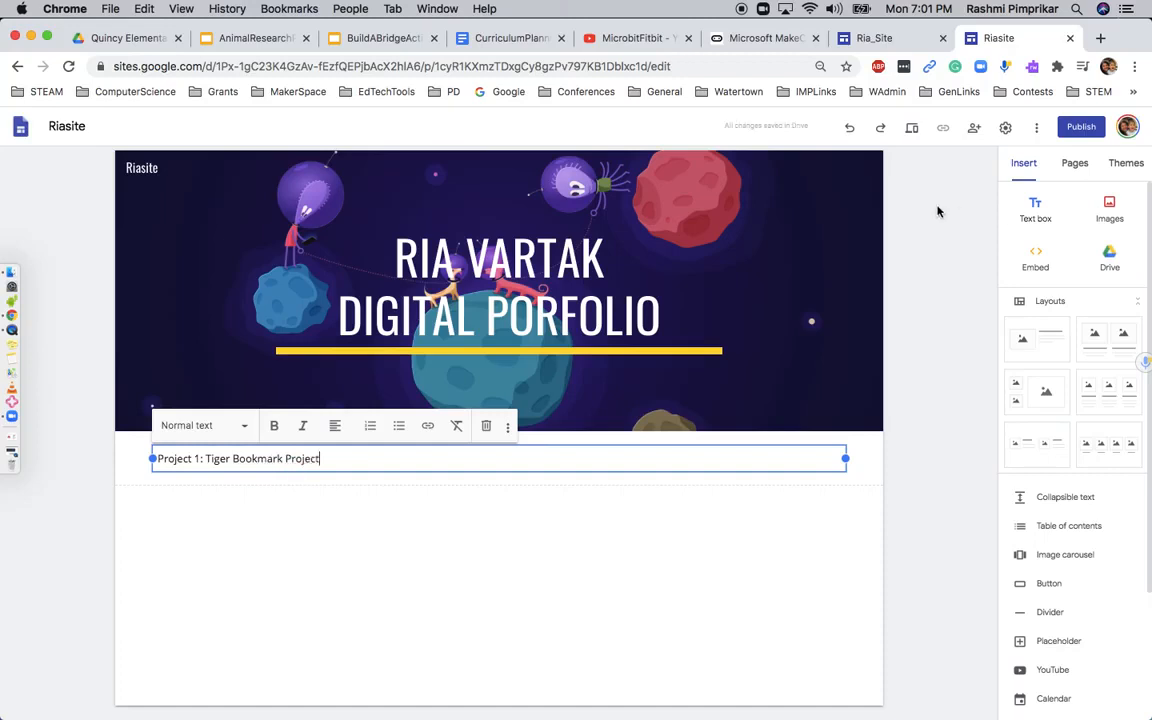
# Format the project heading as centred Title text and give its section the yellow background style
pyautogui.click(203, 430)
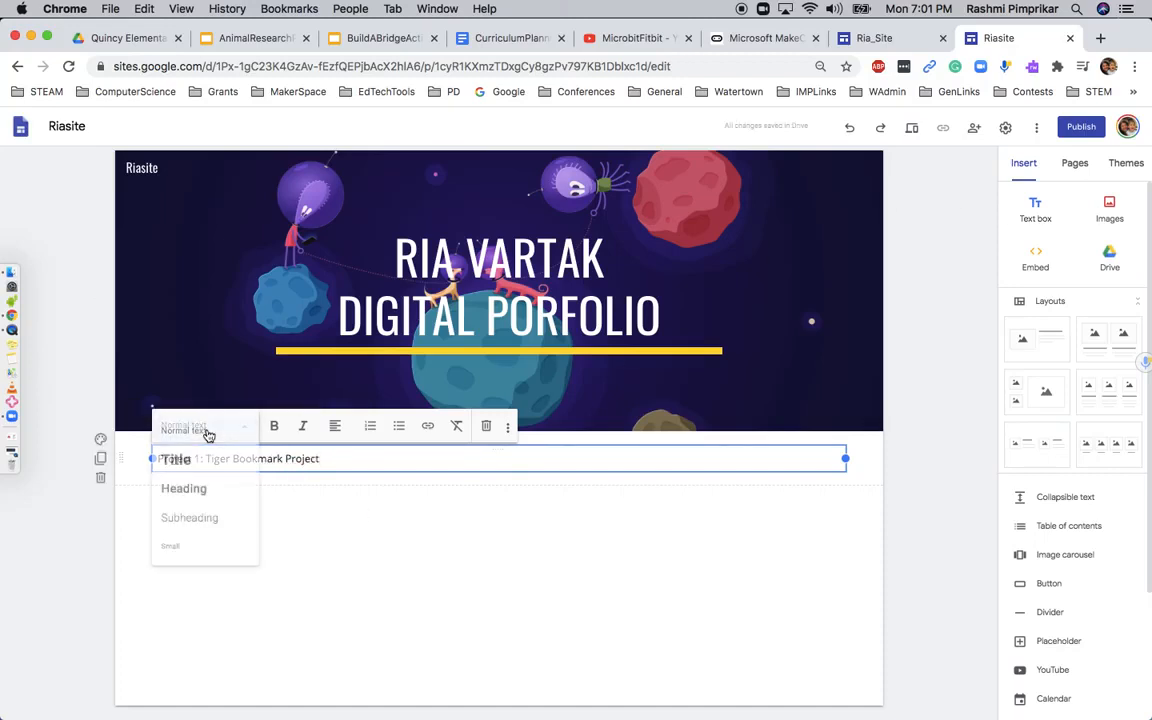
pyautogui.click(180, 461)
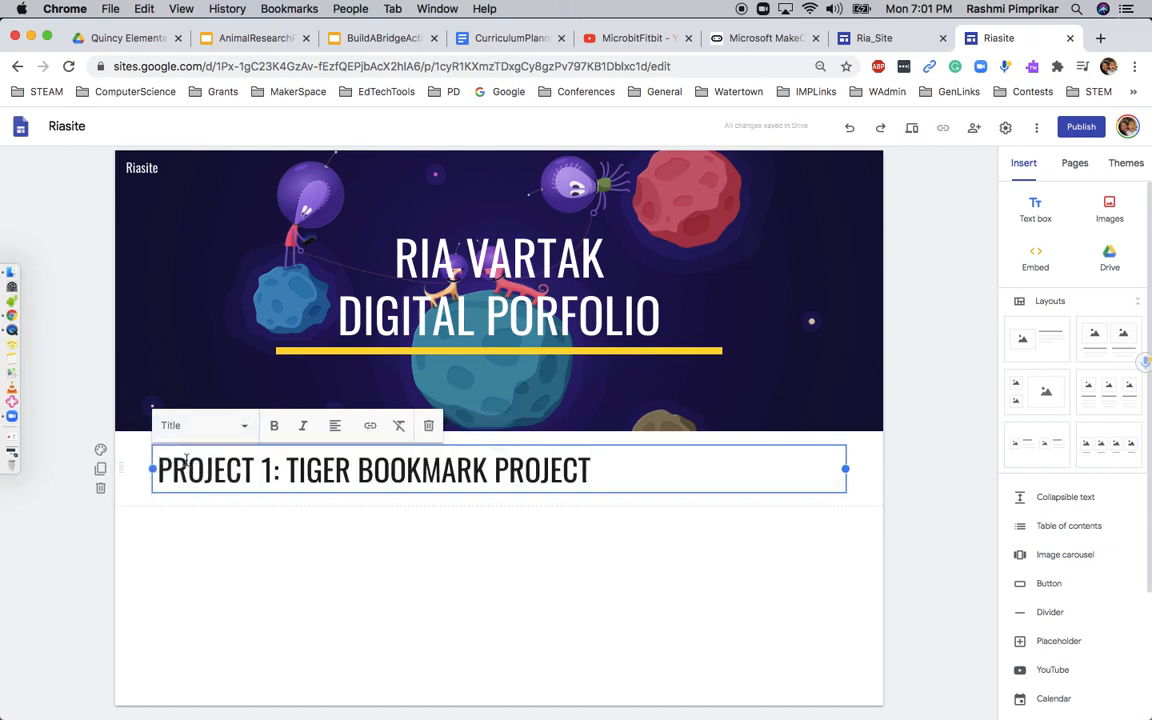
pyautogui.click(335, 426)
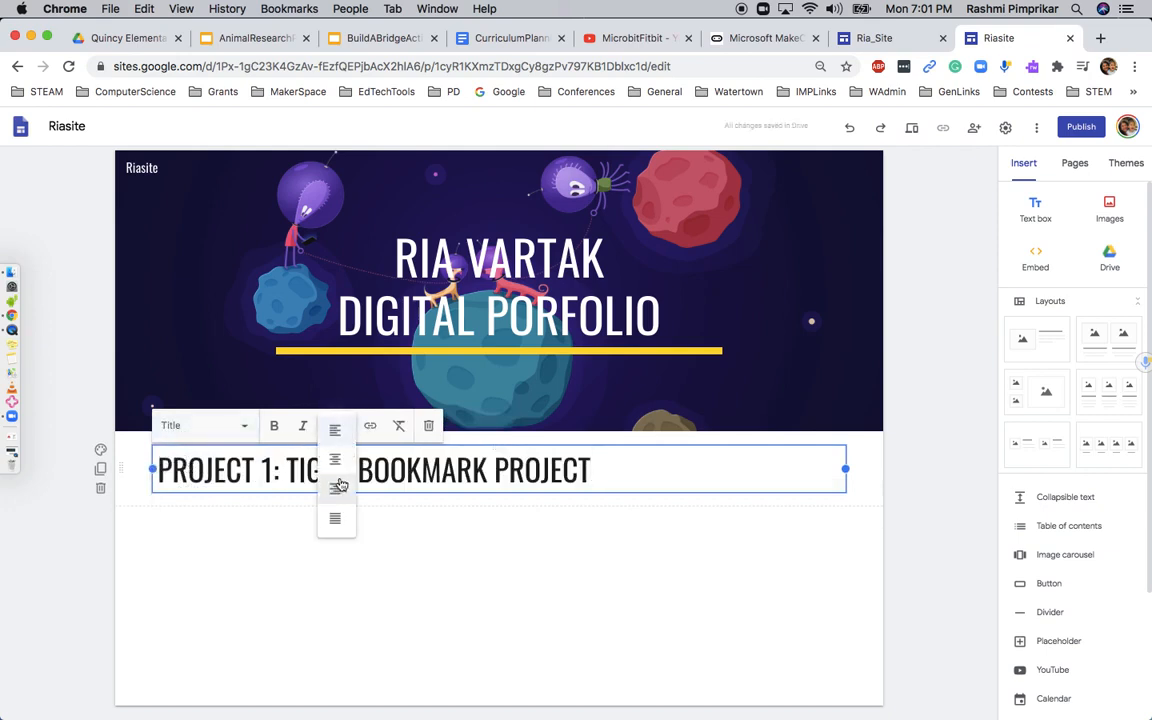
pyautogui.click(336, 461)
pyautogui.click(101, 450)
pyautogui.click(167, 527)
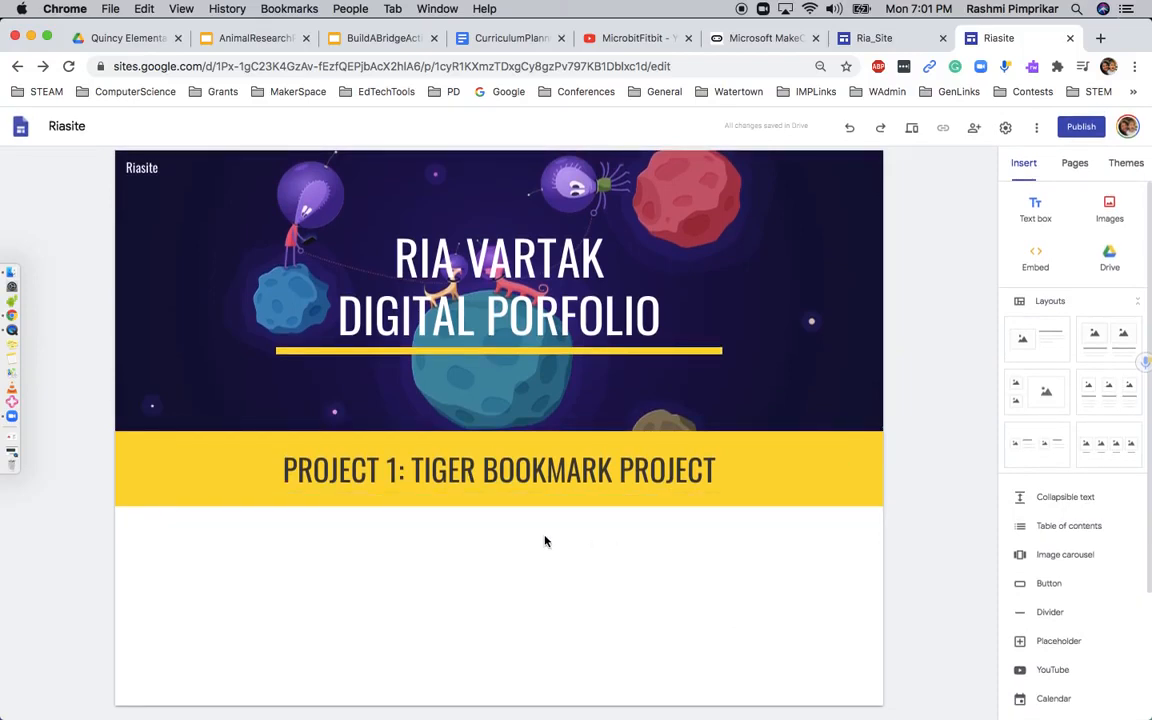
# Add the tiger origami bookmark screenshot from Finder's Recents below the project heading and enlarge it to nearly the full section width
pyautogui.click(11, 272)
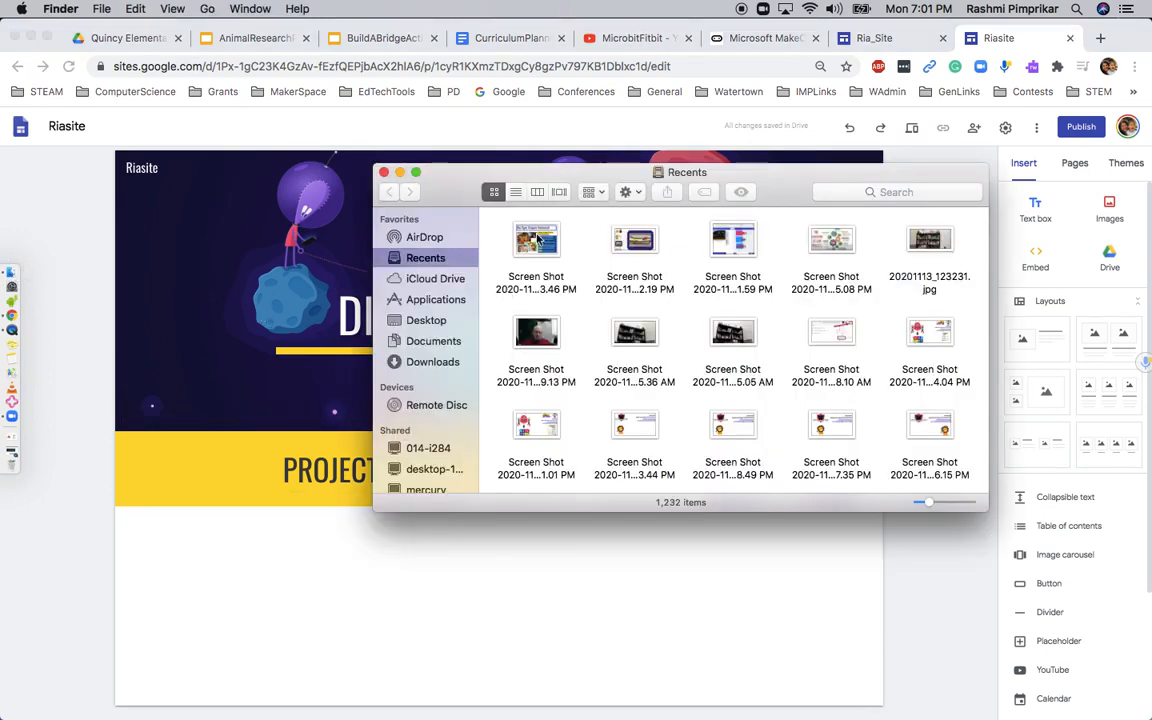
pyautogui.moveTo(538, 240); pyautogui.dragTo(507, 591)
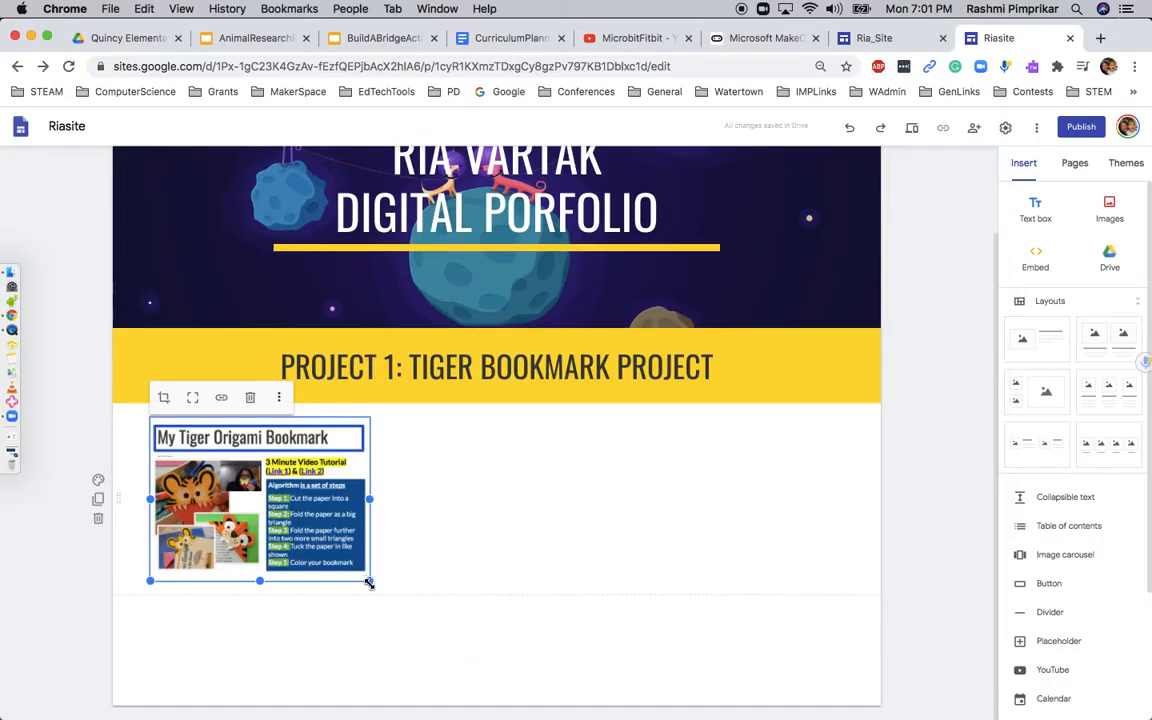
pyautogui.moveTo(369, 582); pyautogui.dragTo(800, 705)
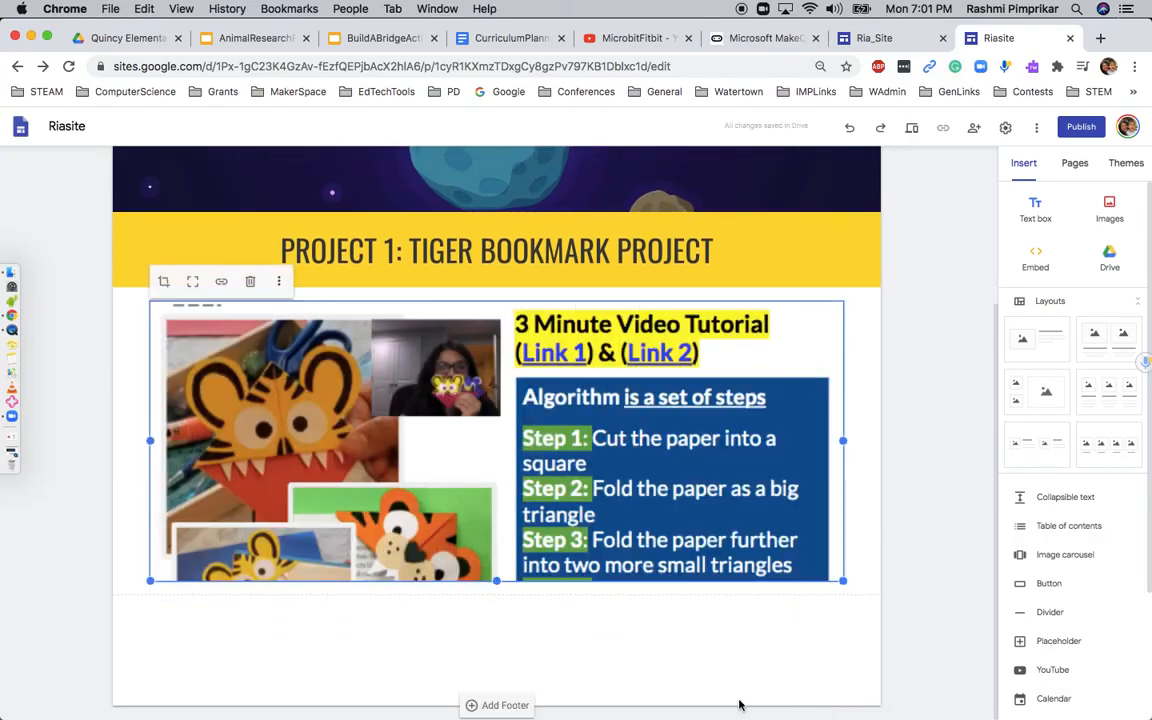
# Extend the tiger bookmark image downward until all five algorithm steps are included
pyautogui.moveTo(499, 579); pyautogui.dragTo(497, 697)
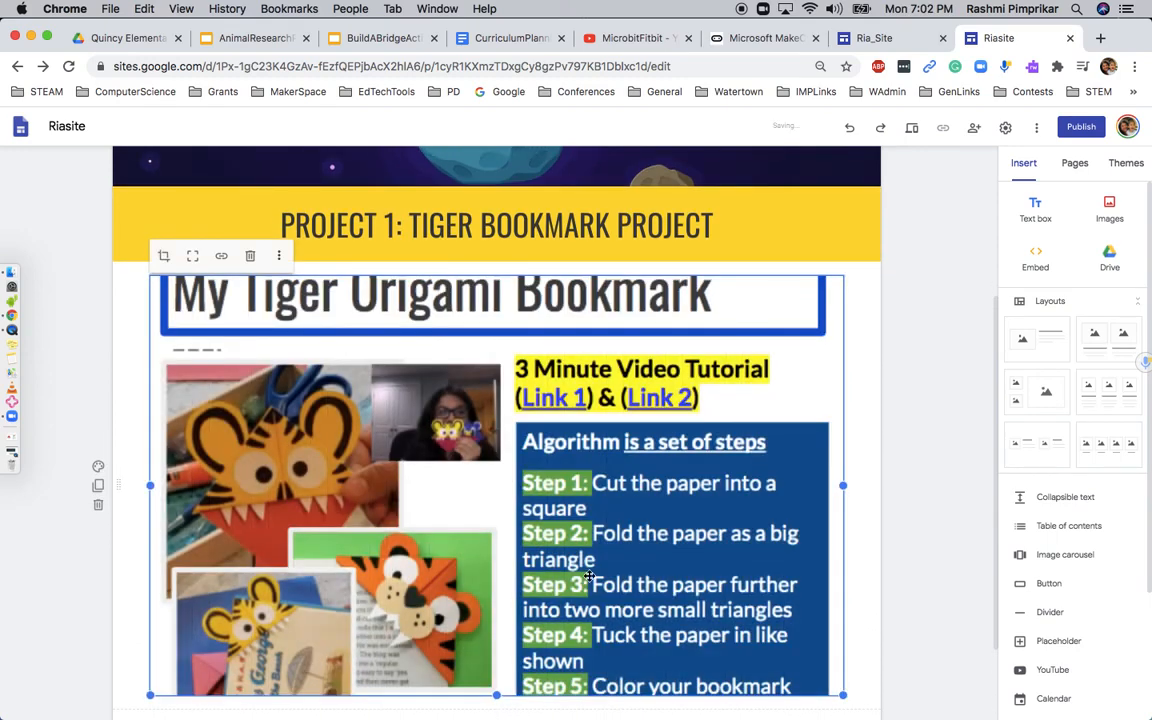
pyautogui.scroll(-2, 590, 575)
pyautogui.moveTo(496, 578); pyautogui.dragTo(497, 649)
pyautogui.click(926, 484)
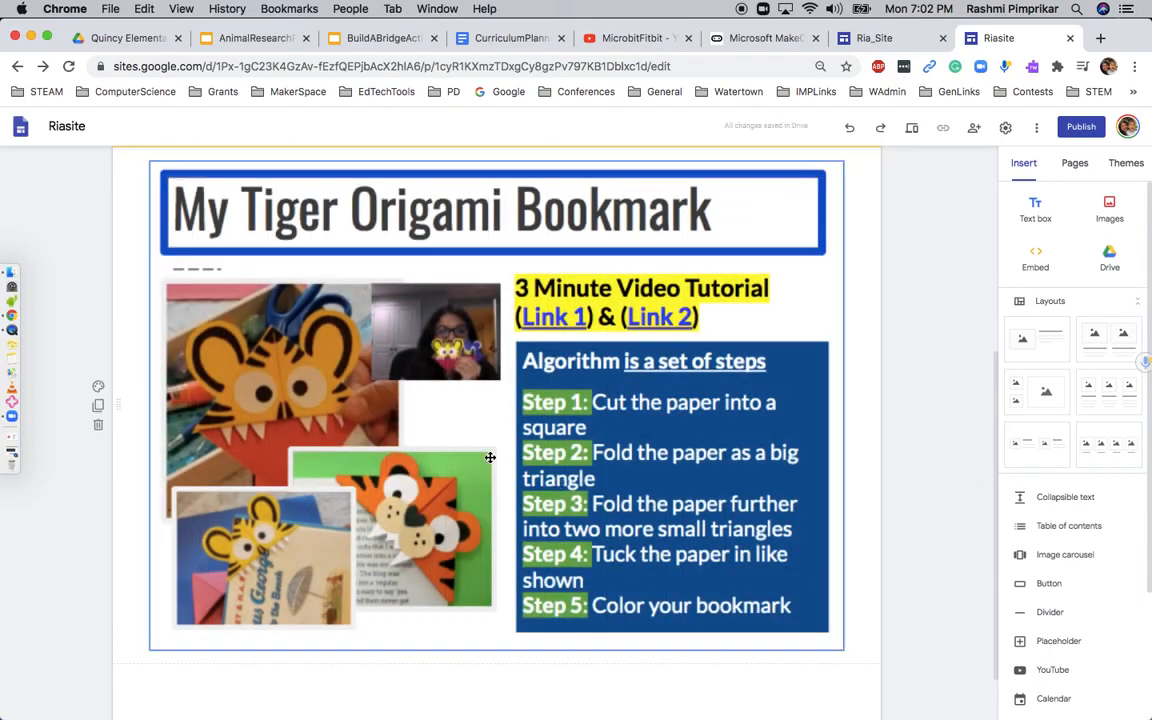
# Insert a text box below the bookmark image with the text "Project 2: Designing a Microbit Fitbit"
pyautogui.scroll(-2, 560, 400)
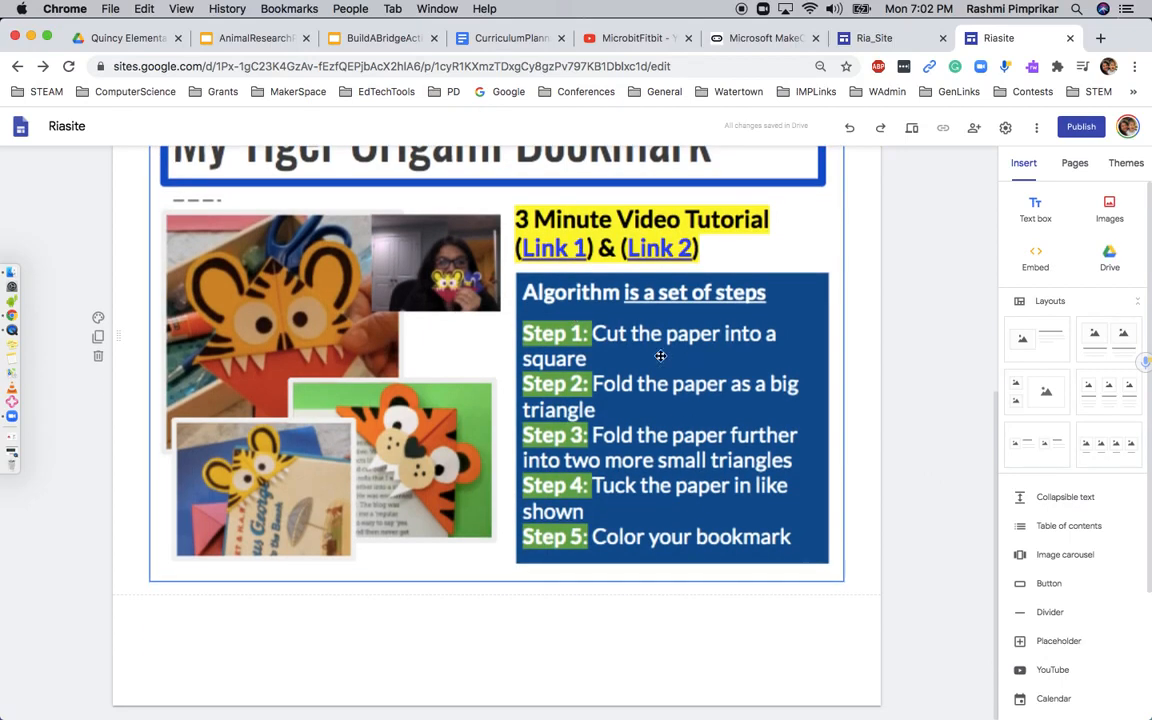
pyautogui.scroll(3, 641, 417)
pyautogui.scroll(-3, 641, 417)
pyautogui.scroll(3, 531, 385)
pyautogui.scroll(-3, 531, 385)
pyautogui.click(1037, 210)
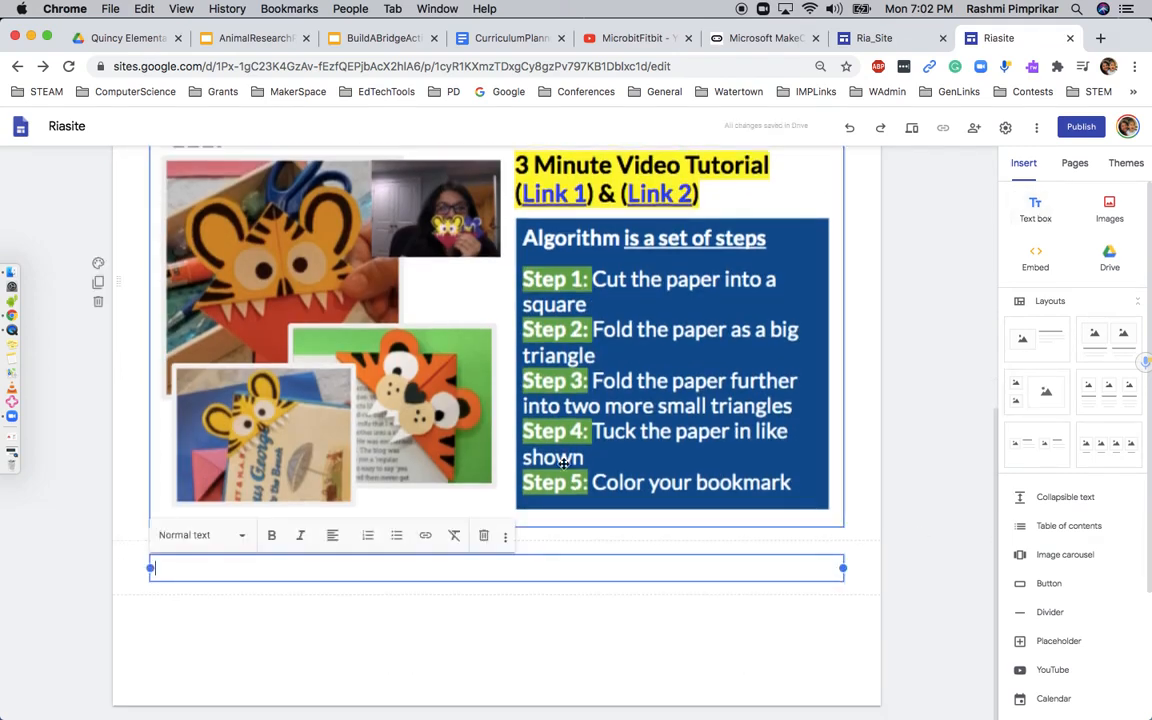
pyautogui.write('Project 2:')
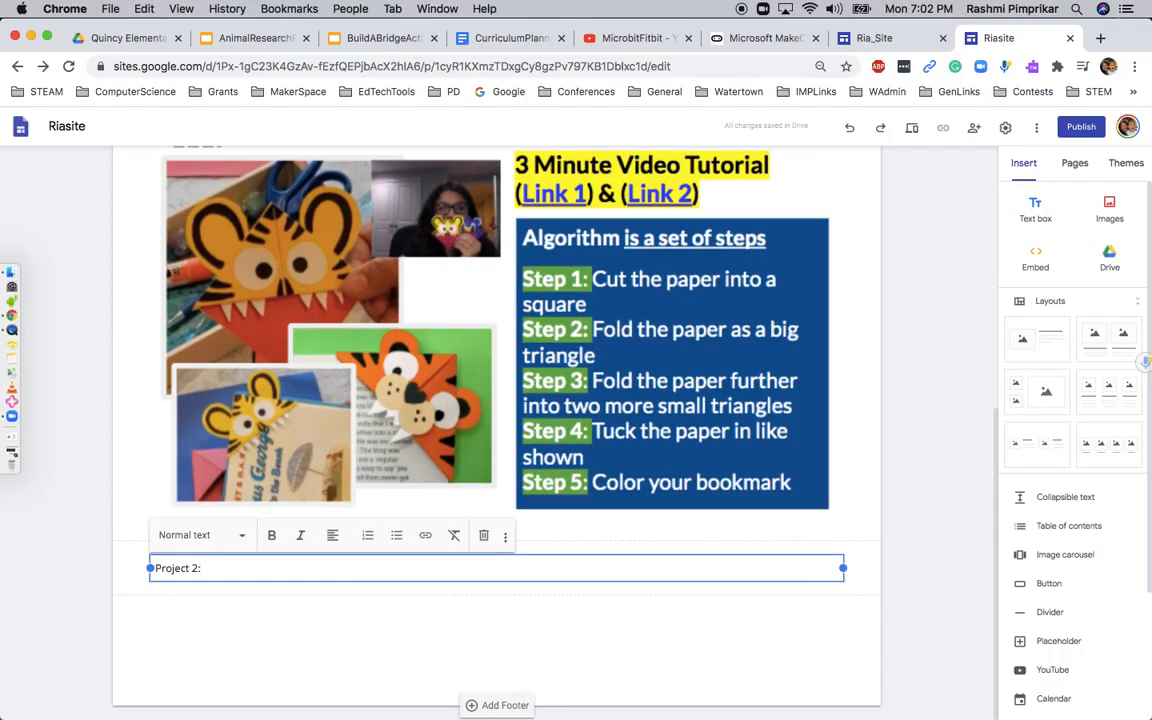
pyautogui.write(' Microbit Fitbit')
pyautogui.click(203, 568)
pyautogui.write('Designing a')
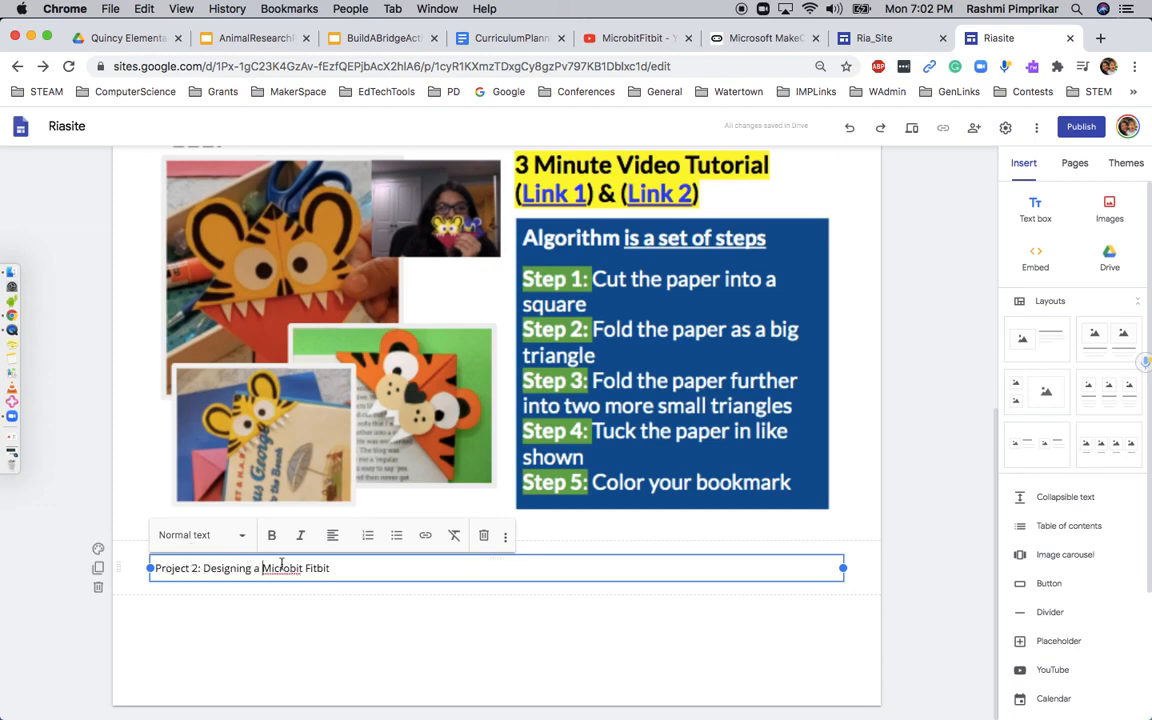
# Format the Project 2 heading as centred Title text and give its section the Emphasis 2 background
pyautogui.click(205, 535)
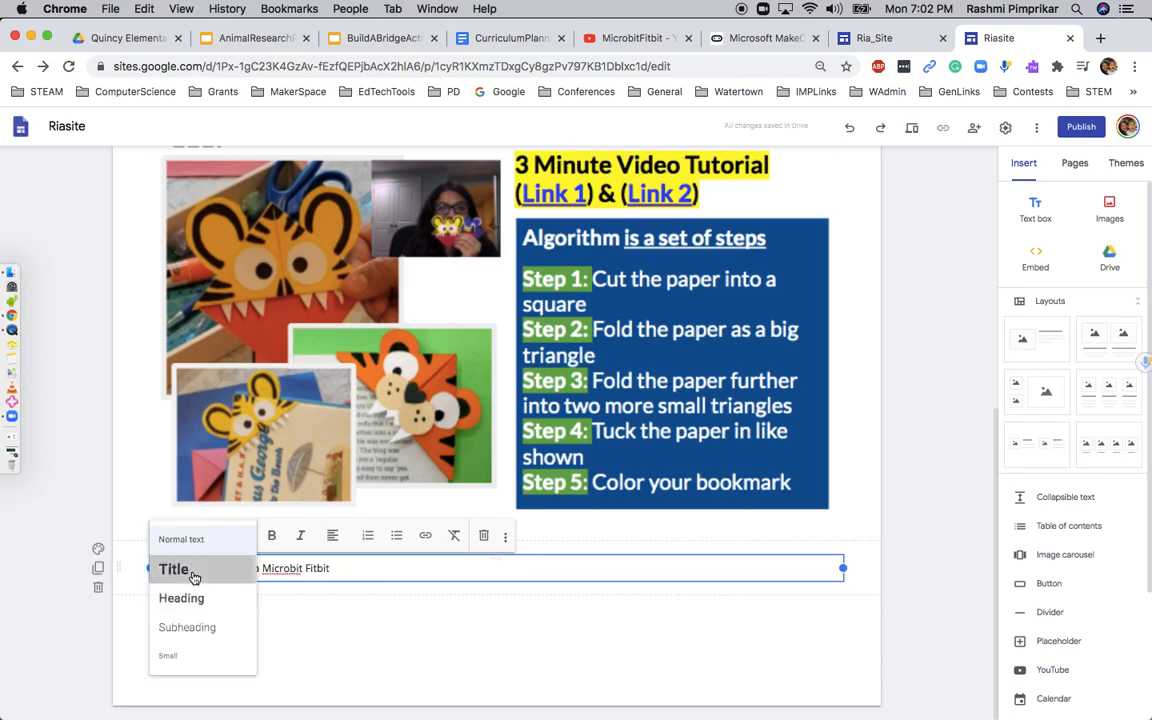
pyautogui.click(190, 569)
pyautogui.click(334, 535)
pyautogui.click(333, 567)
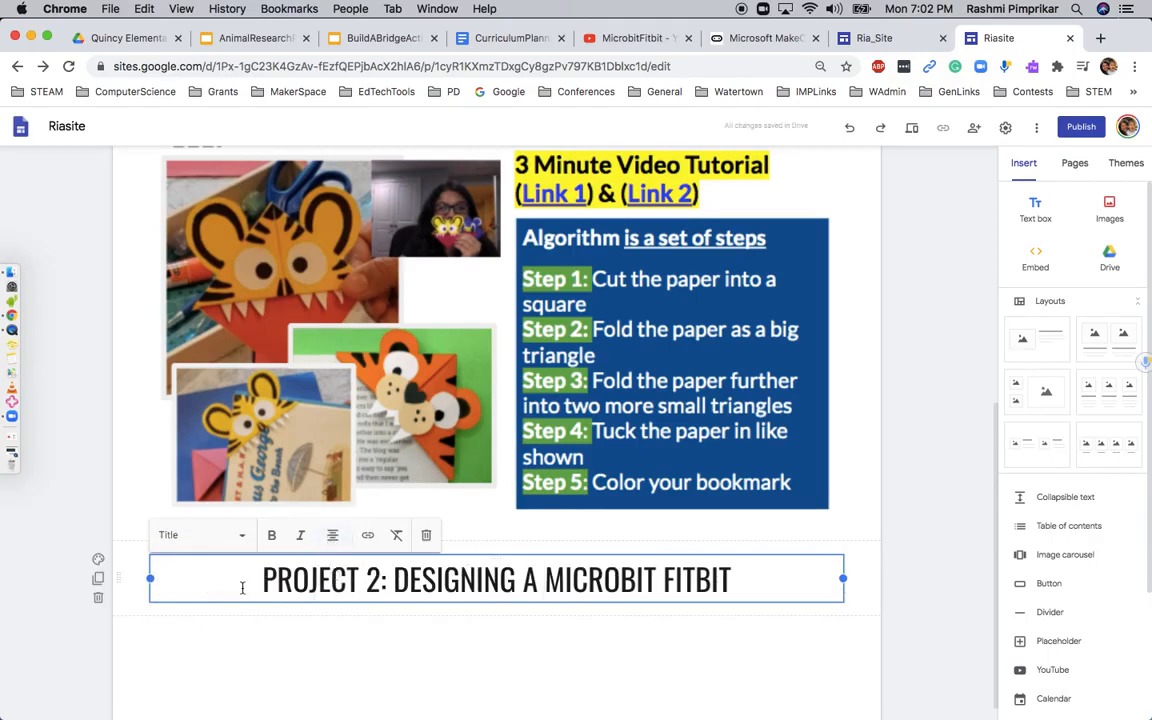
pyautogui.click(98, 559)
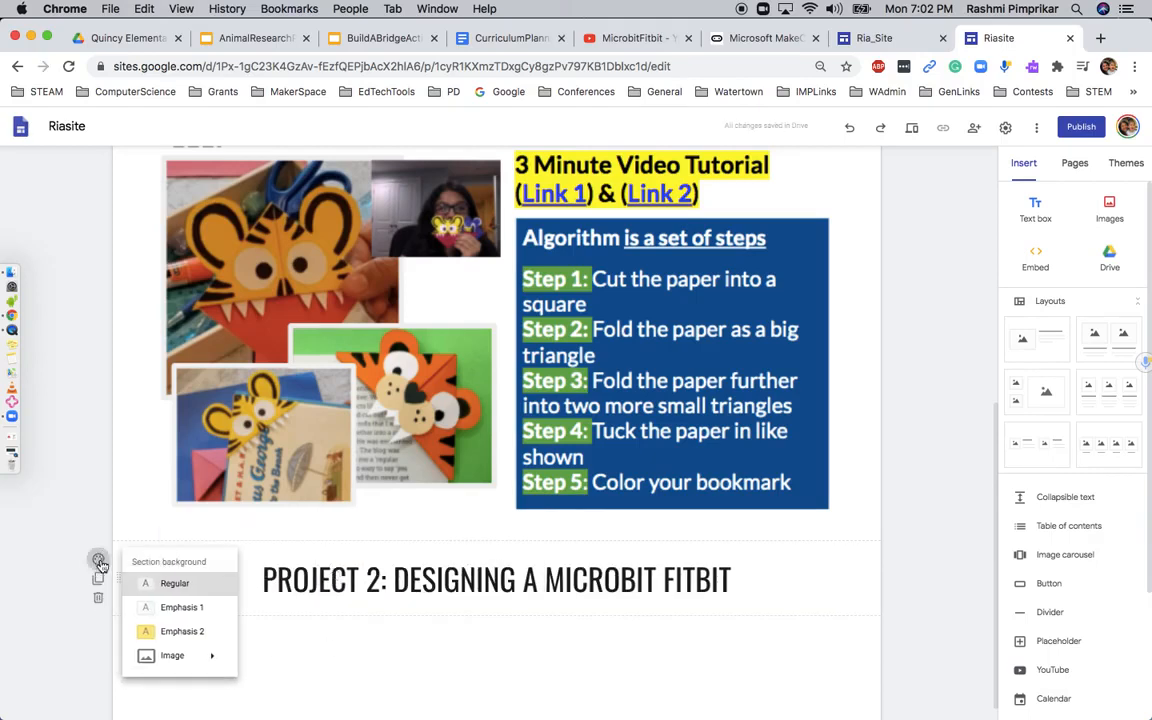
pyautogui.click(136, 631)
# Add the micro:bit MakeCode screenshot from Finder below the Project 2 heading and enlarge it to nearly the full section width
pyautogui.scroll(-1, 693, 563)
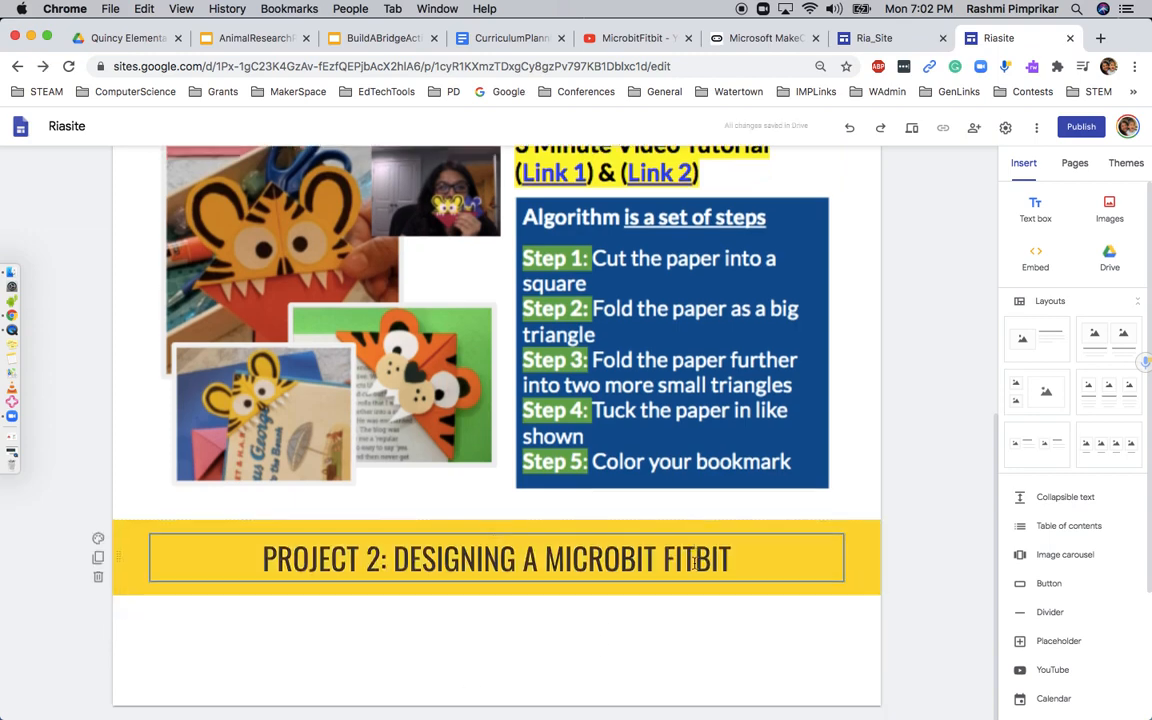
pyautogui.click(16, 276)
pyautogui.moveTo(733, 240); pyautogui.dragTo(491, 645)
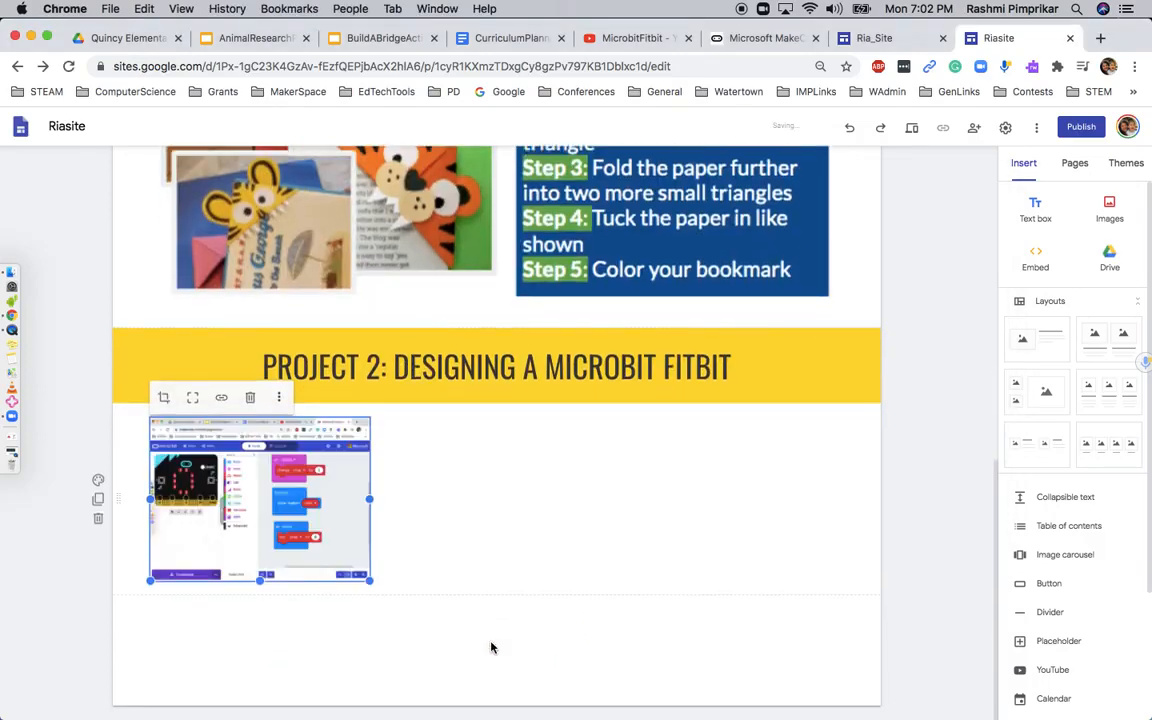
pyautogui.moveTo(373, 590); pyautogui.dragTo(846, 643)
# Extend the micro:bit screenshot downward until its whole height, including the Download bar, is included
pyautogui.moveTo(498, 584); pyautogui.dragTo(500, 714)
pyautogui.scroll(-3, 514, 545)
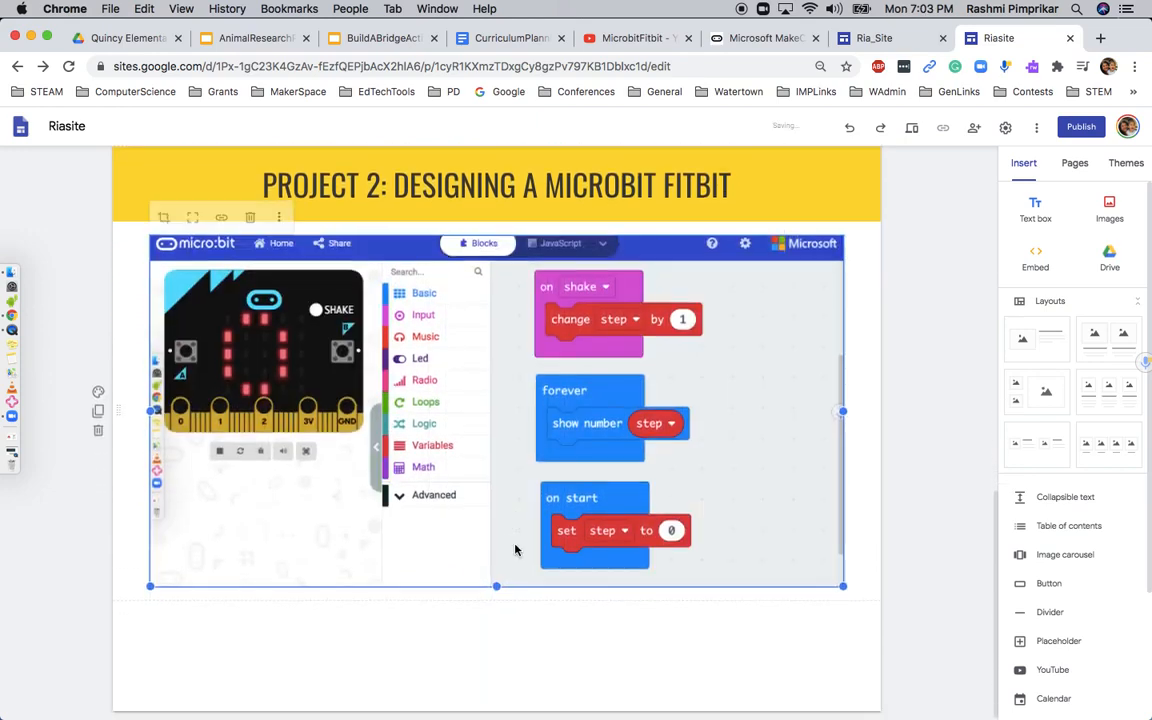
pyautogui.moveTo(499, 585); pyautogui.dragTo(495, 647)
pyautogui.moveTo(497, 580)
pyautogui.mouseDown()
pyautogui.moveTo(497, 626)
pyautogui.moveTo(478, 653)
pyautogui.moveTo(499, 604)
pyautogui.mouseUp()
pyautogui.moveTo(495, 590); pyautogui.dragTo(496, 631)
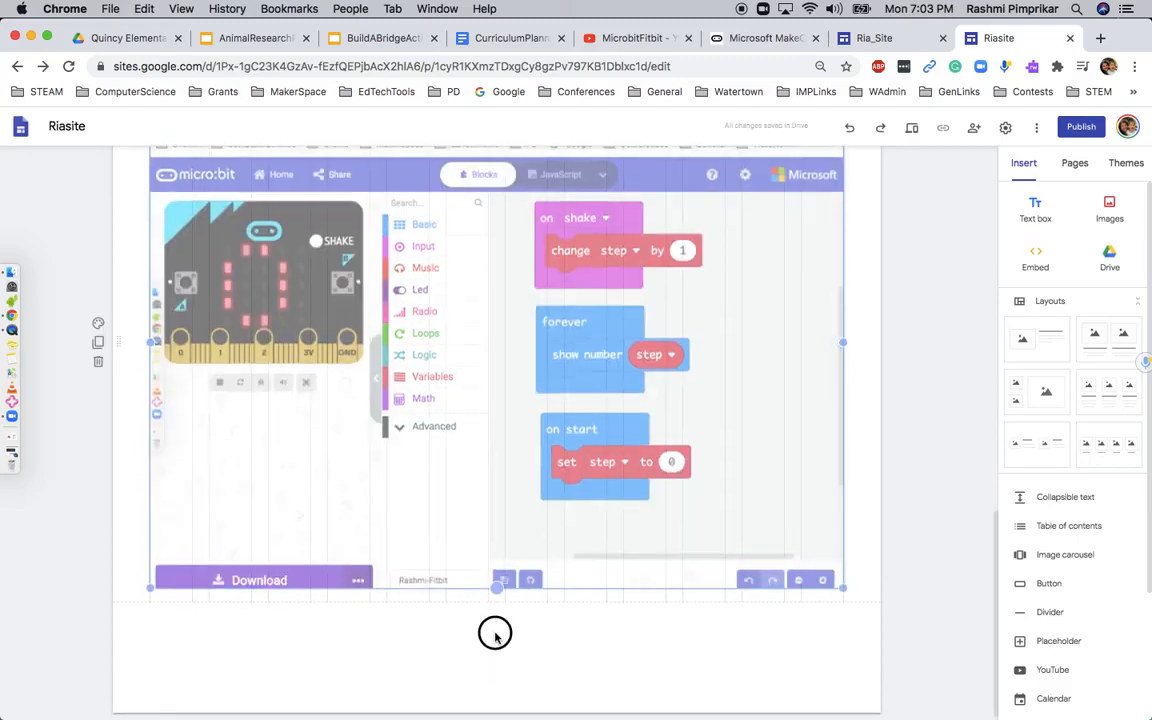
pyautogui.scroll(3, 533, 534)
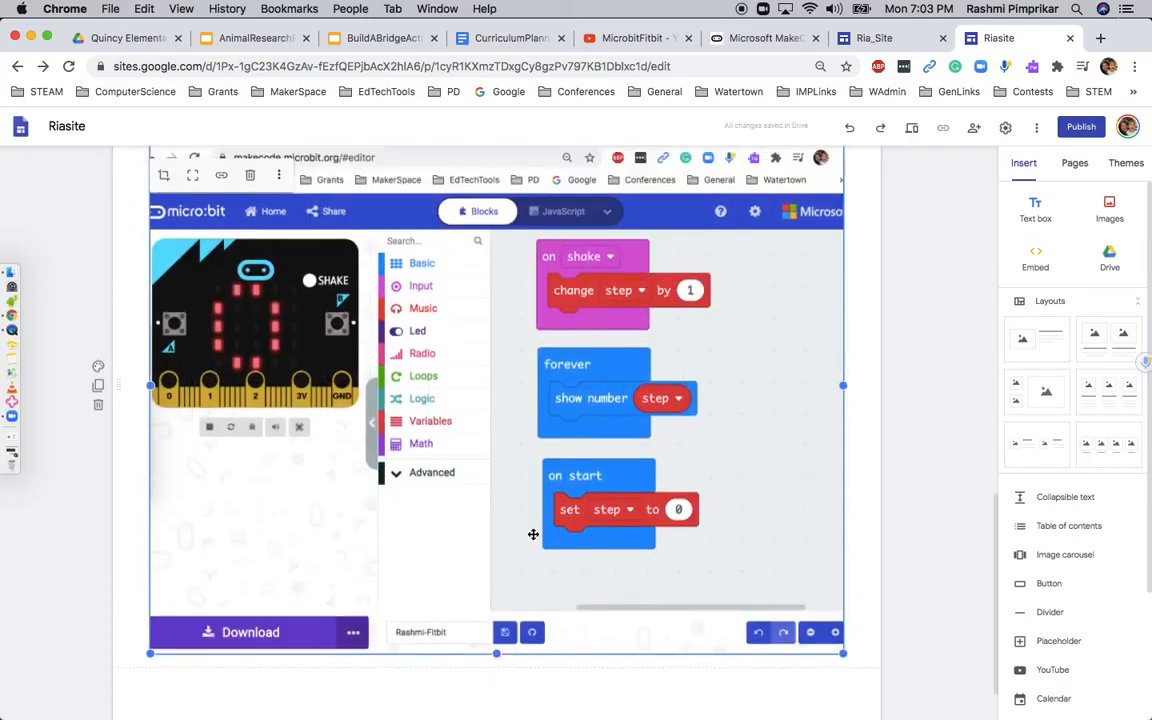
pyautogui.scroll(-3, 661, 483)
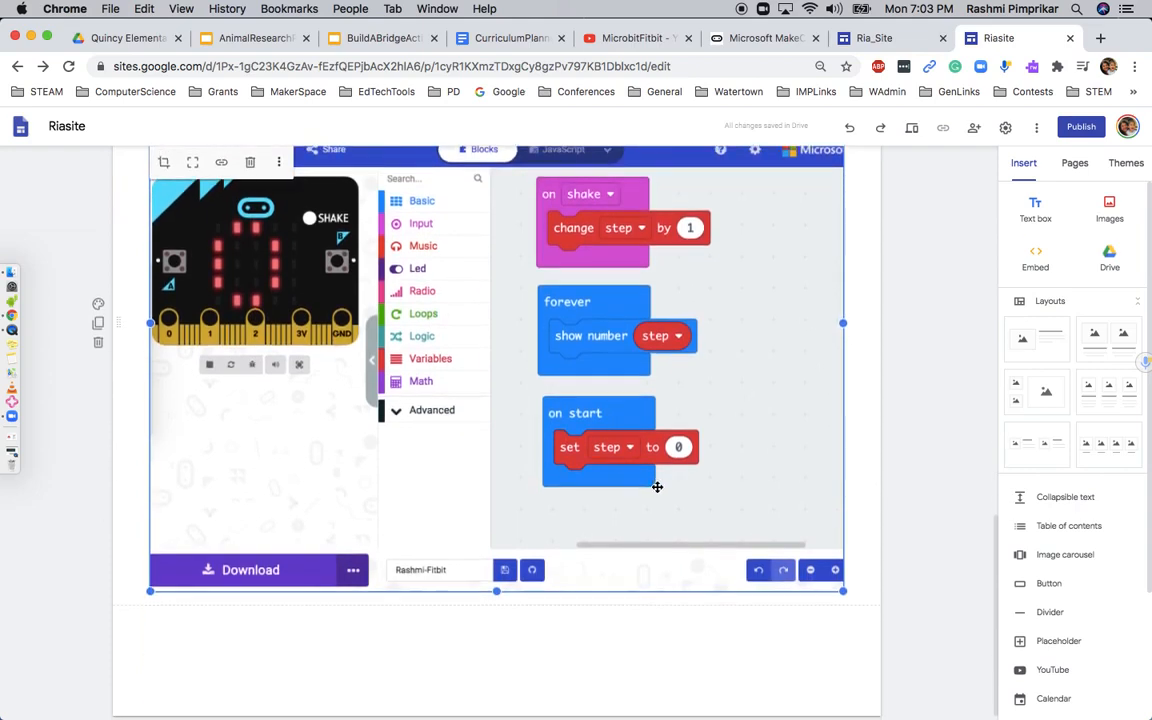
# Link the micro:bit screenshot to the MakeCode editor address makecode.microbit.org/#editor, taken from the open MakeCode page
pyautogui.scroll(3, 609, 414)
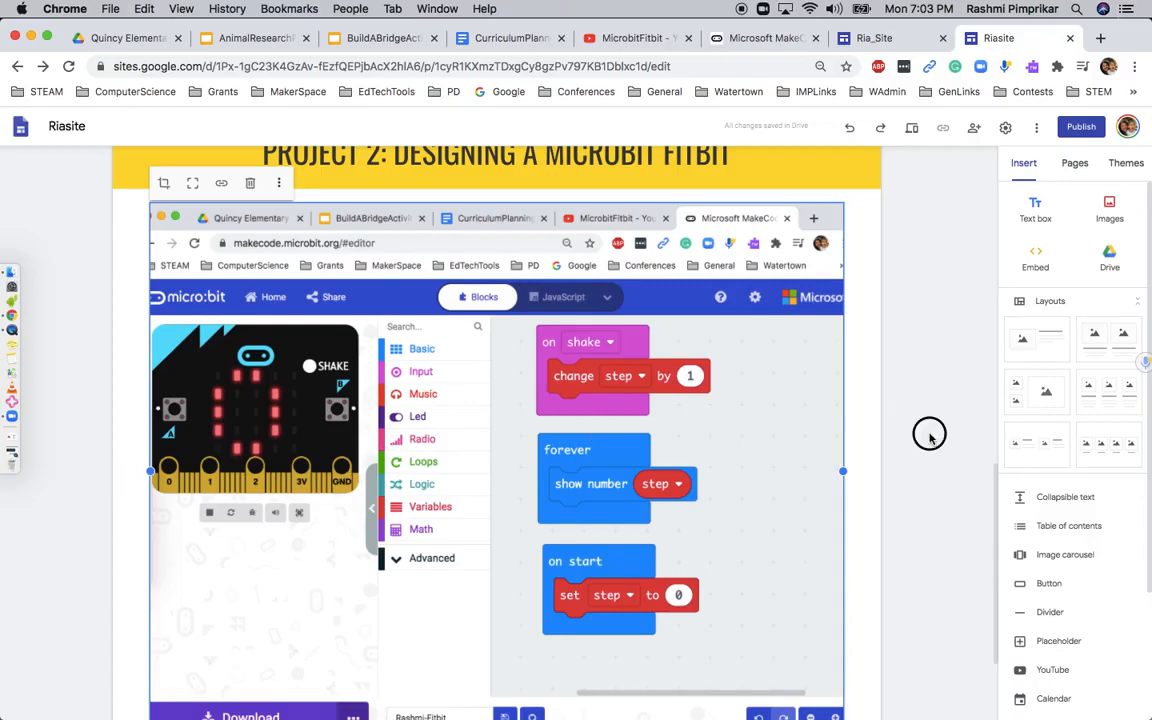
pyautogui.click(221, 183)
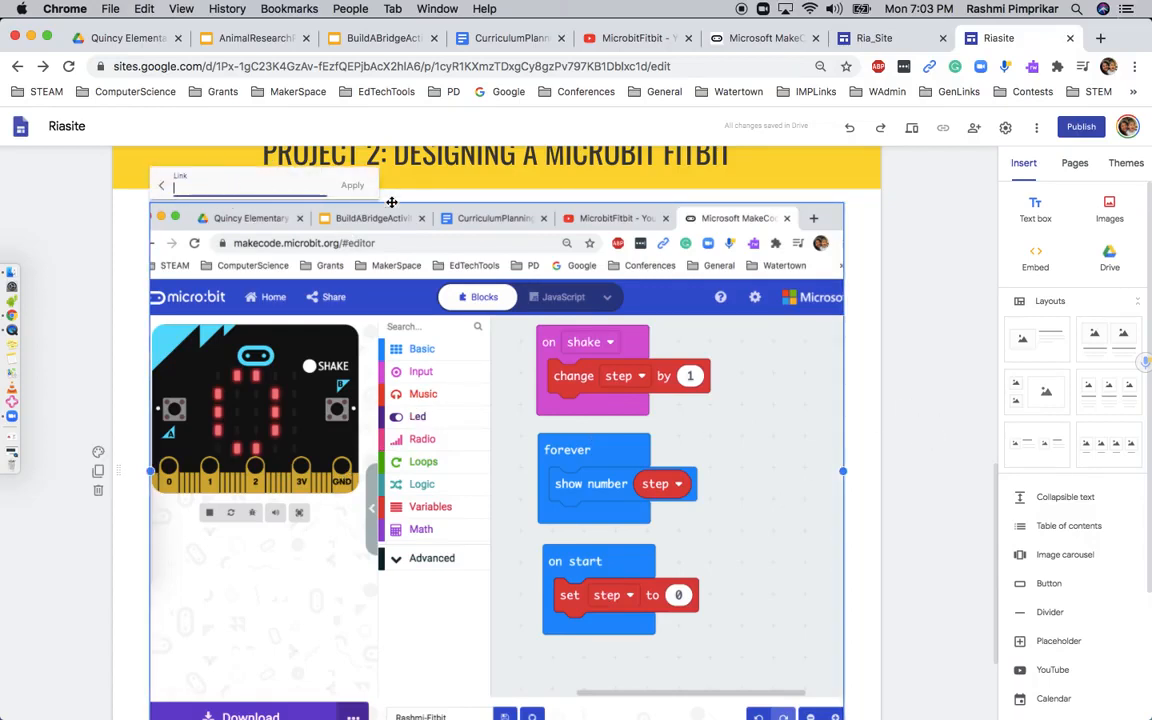
pyautogui.click(760, 40)
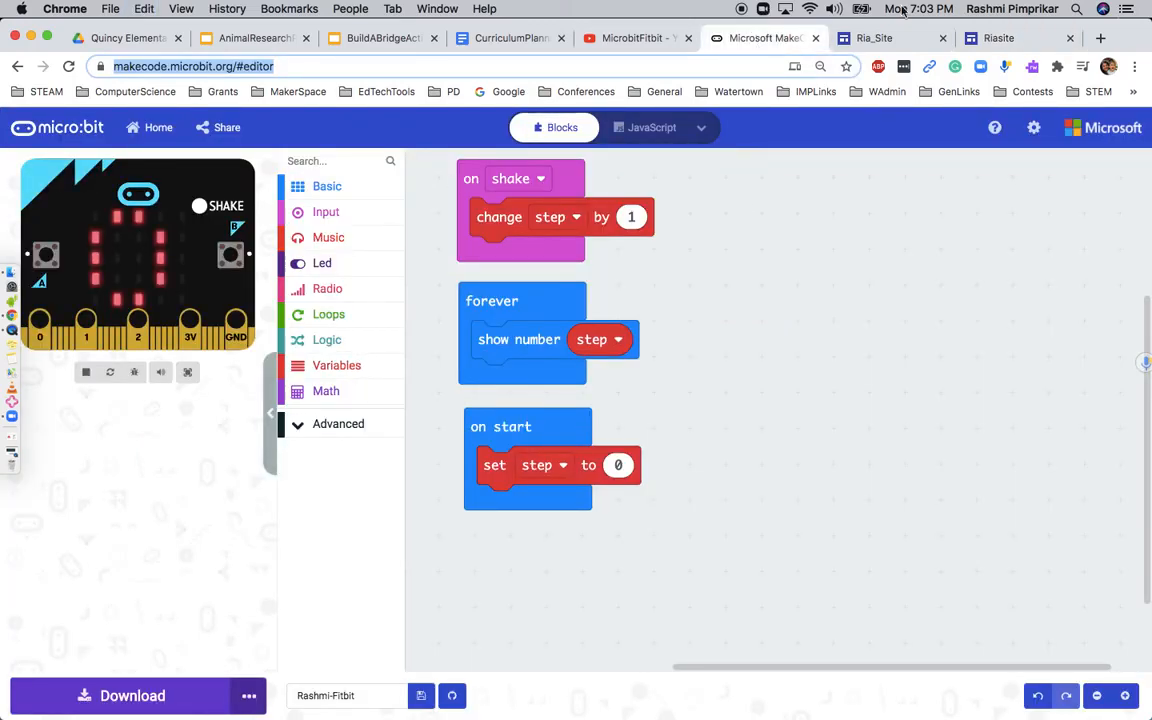
pyautogui.click(995, 38)
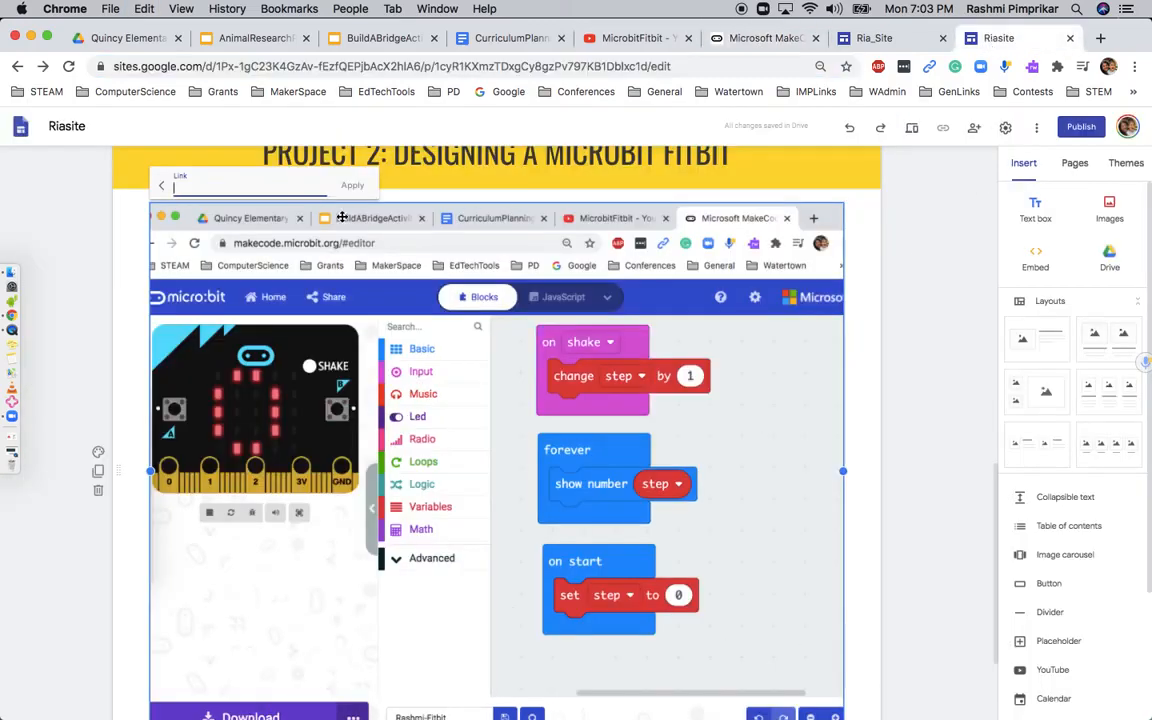
pyautogui.write('https://makecode.microbit.org/#editor')
pyautogui.click(352, 185)
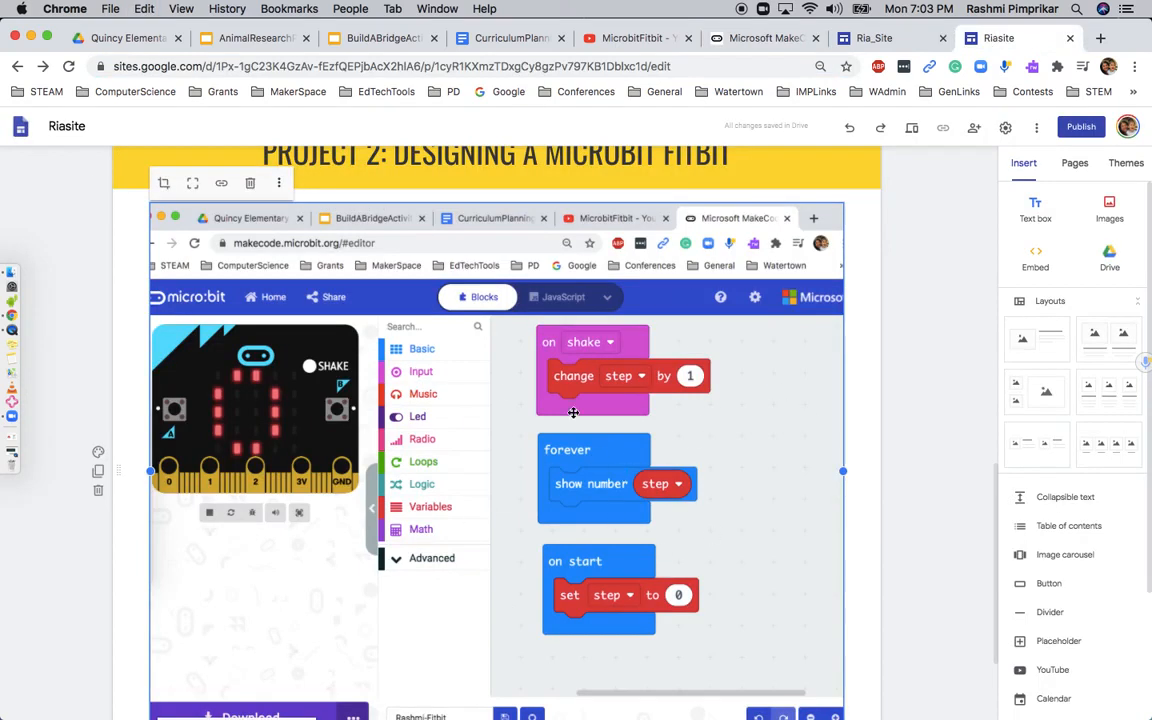
# Insert a text box below the micro:bit screenshot with the text "Project 3: Engineering Design Project of Building a Bridge"
pyautogui.scroll(-3, 597, 481)
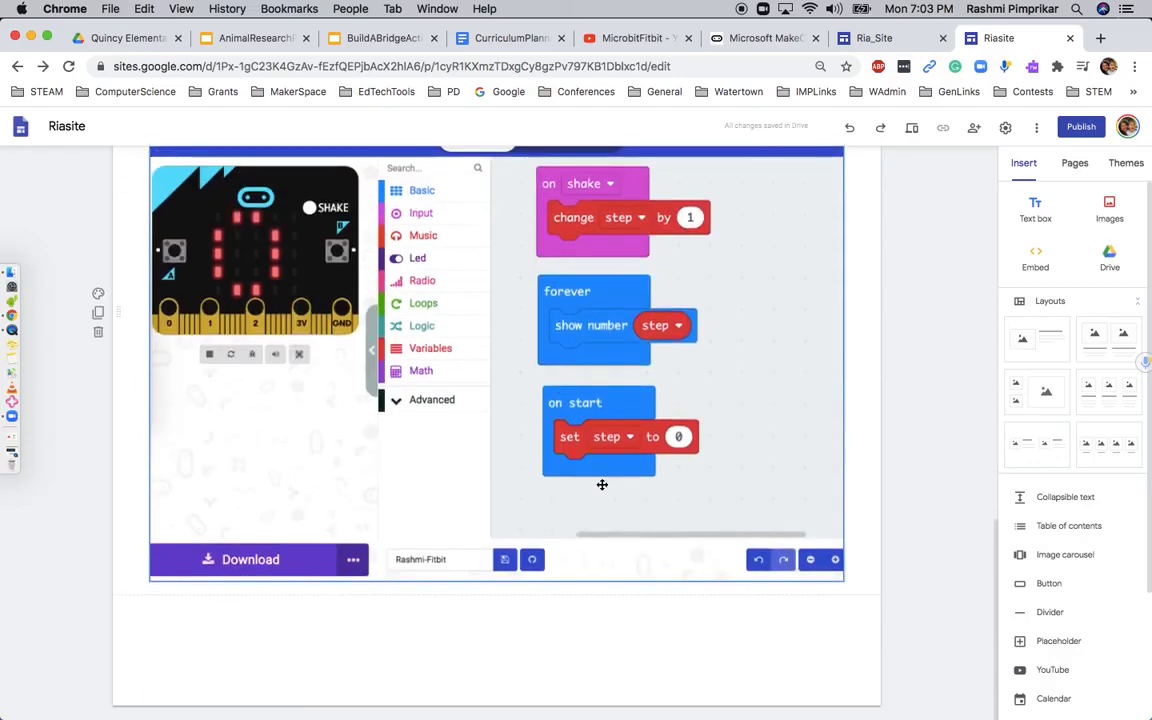
pyautogui.click(1035, 208)
pyautogui.write('Block')
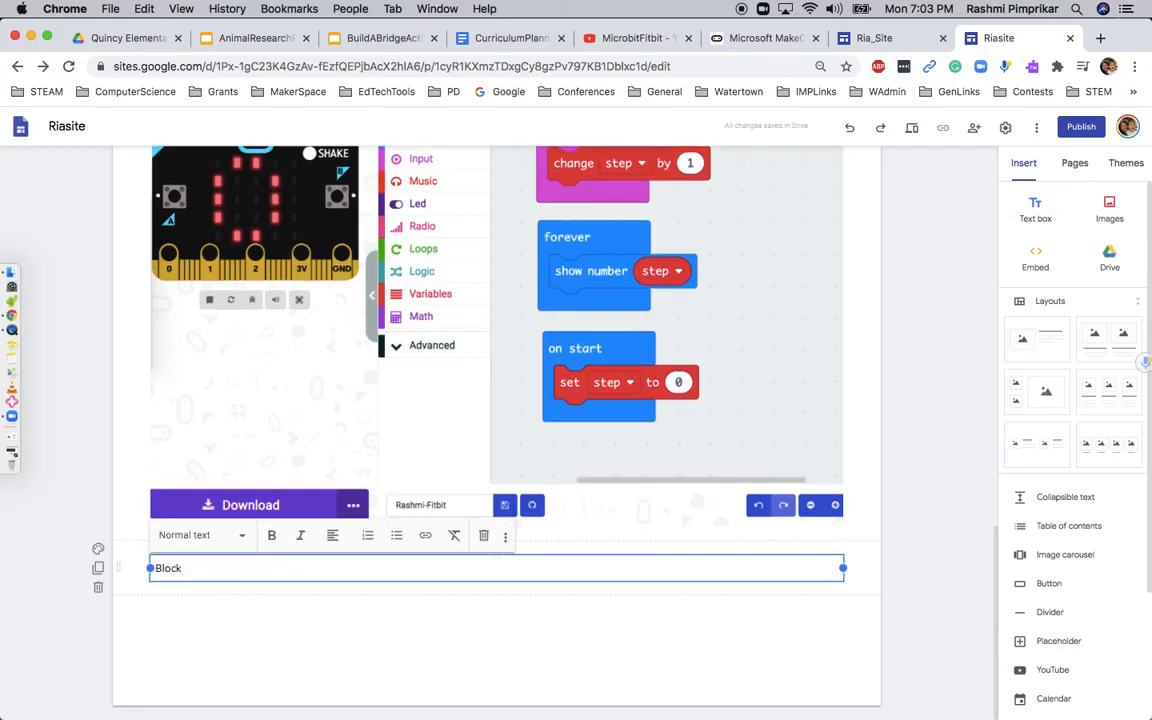
pyautogui.press('BackSpace')
pyautogui.press('BackSpace')
pyautogui.press('BackSpace')
pyautogui.write('Project 3: Engineering Design Project of Building a Bridge')
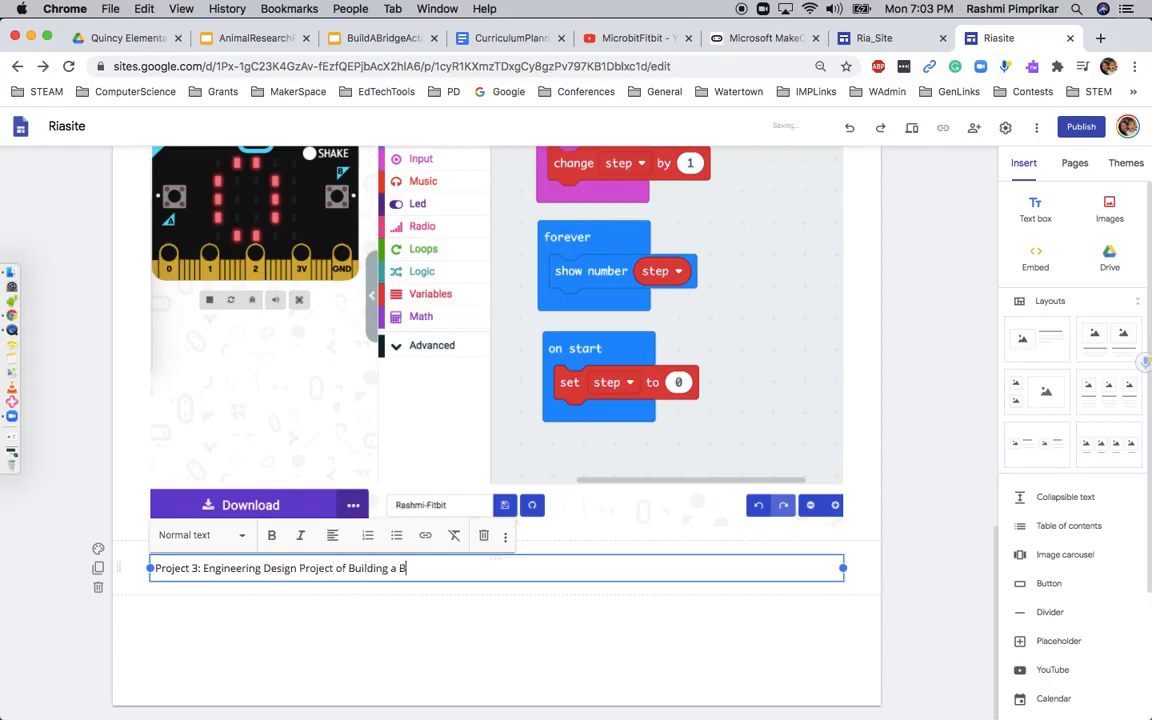
# Format the Project 3 heading as centred Title text
pyautogui.click(190, 535)
pyautogui.click(190, 565)
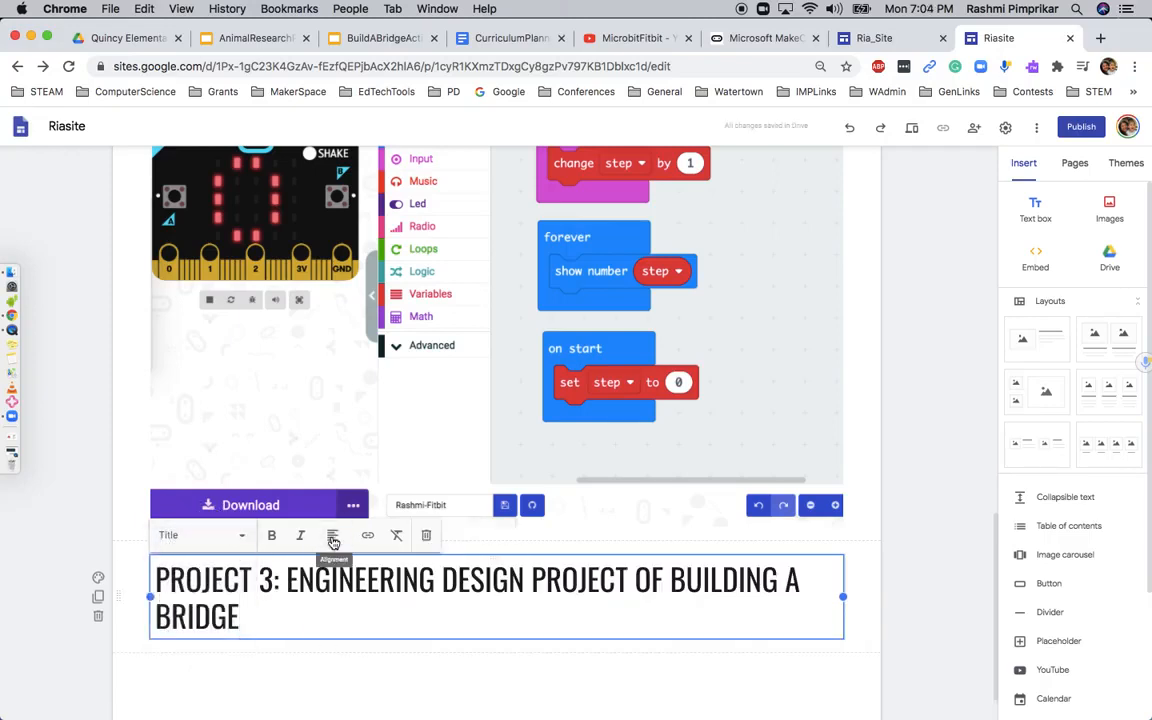
pyautogui.click(332, 537)
pyautogui.click(333, 570)
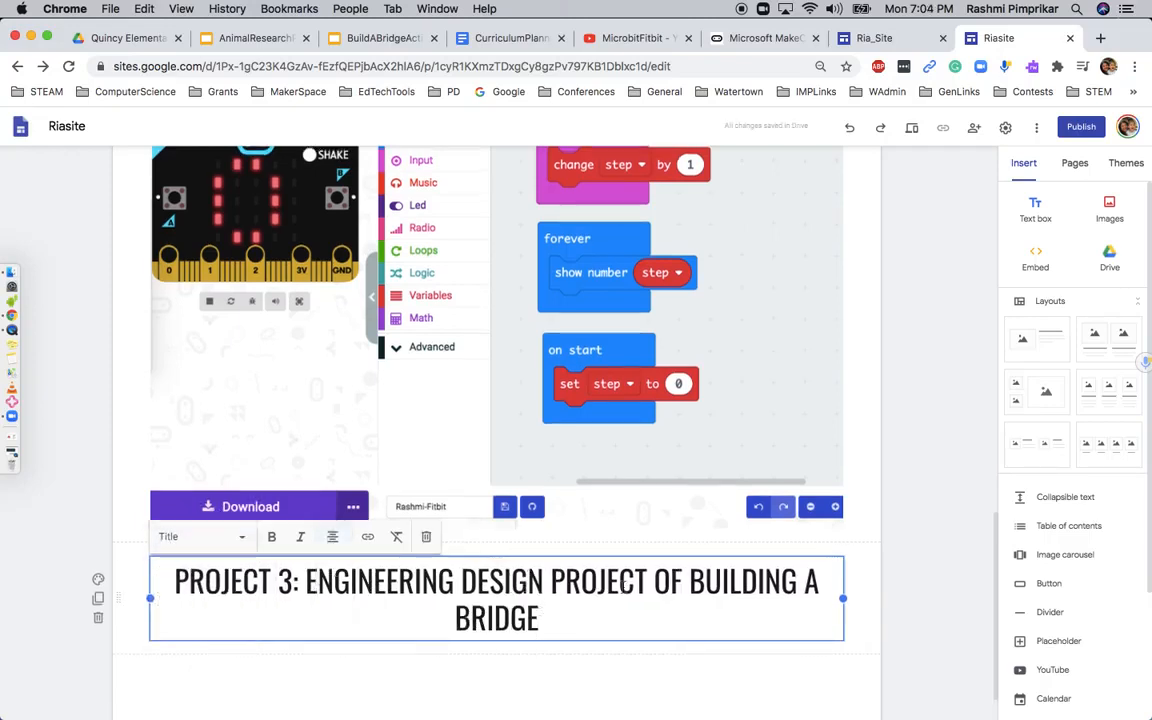
# Reword the end of the Project 3 heading so it reads "Engineering Design Project: Build a Bridge"
pyautogui.moveTo(655, 581); pyautogui.dragTo(798, 581)
pyautogui.press('BackSpace')
pyautogui.press('BackSpace')
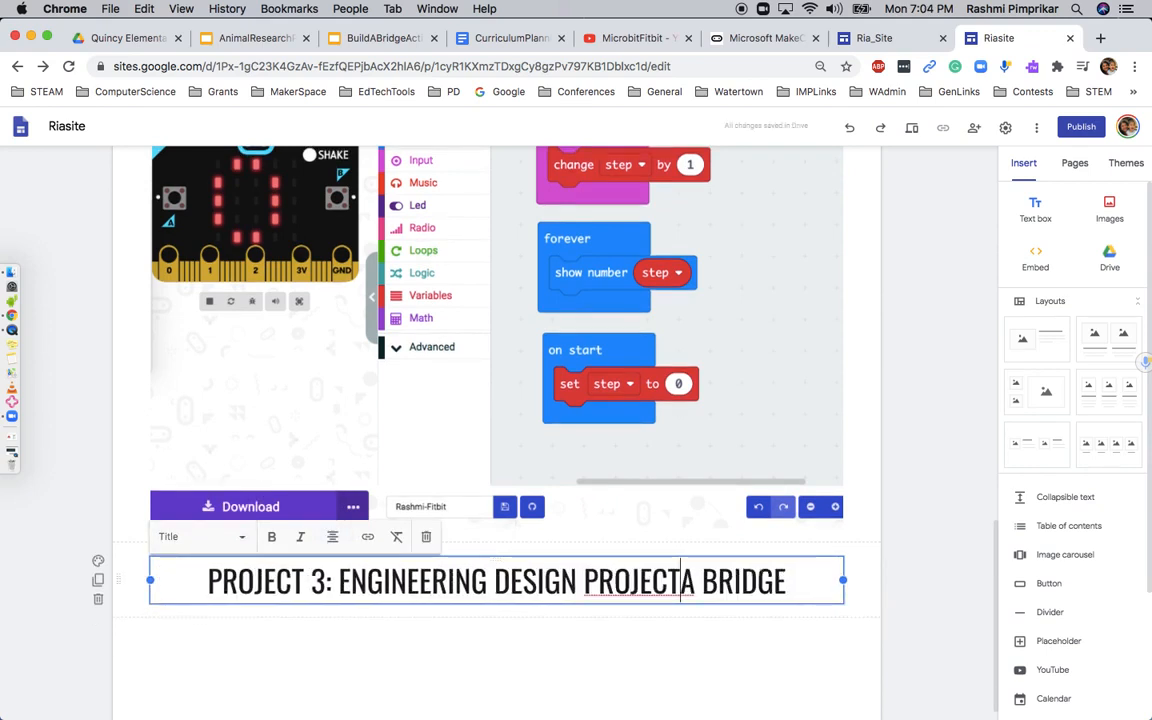
pyautogui.write(': BUILD')
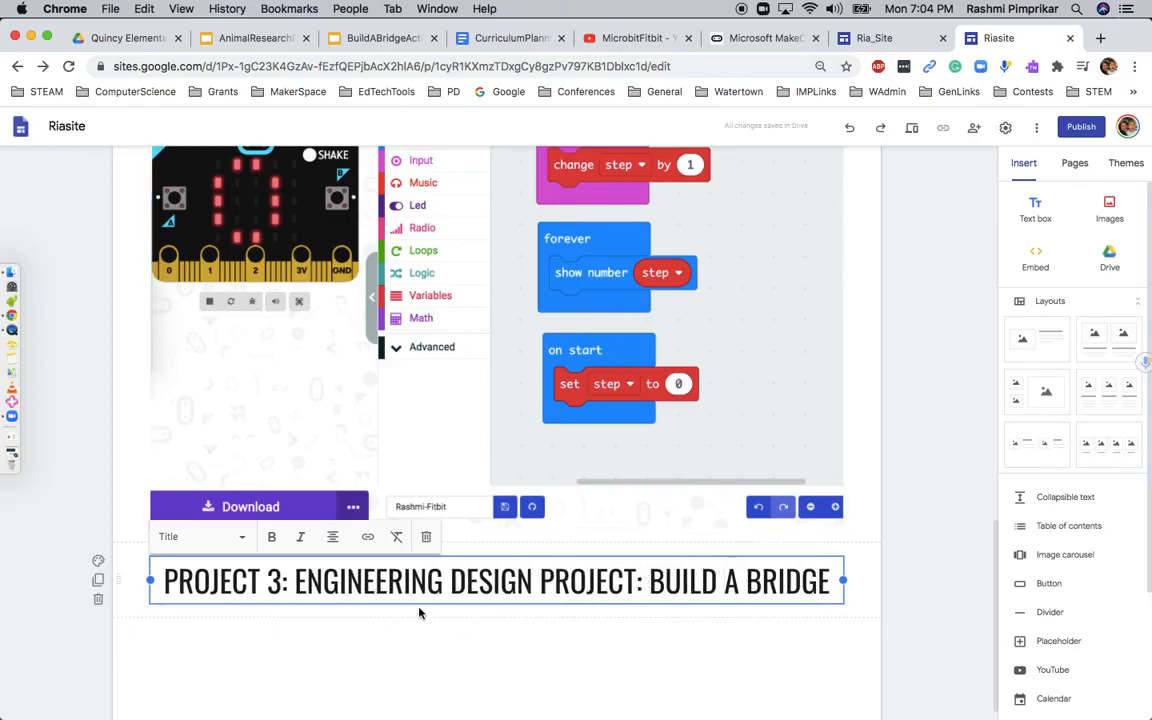
# Give the Project 3 heading's section the Emphasis 2 background
pyautogui.click(229, 638)
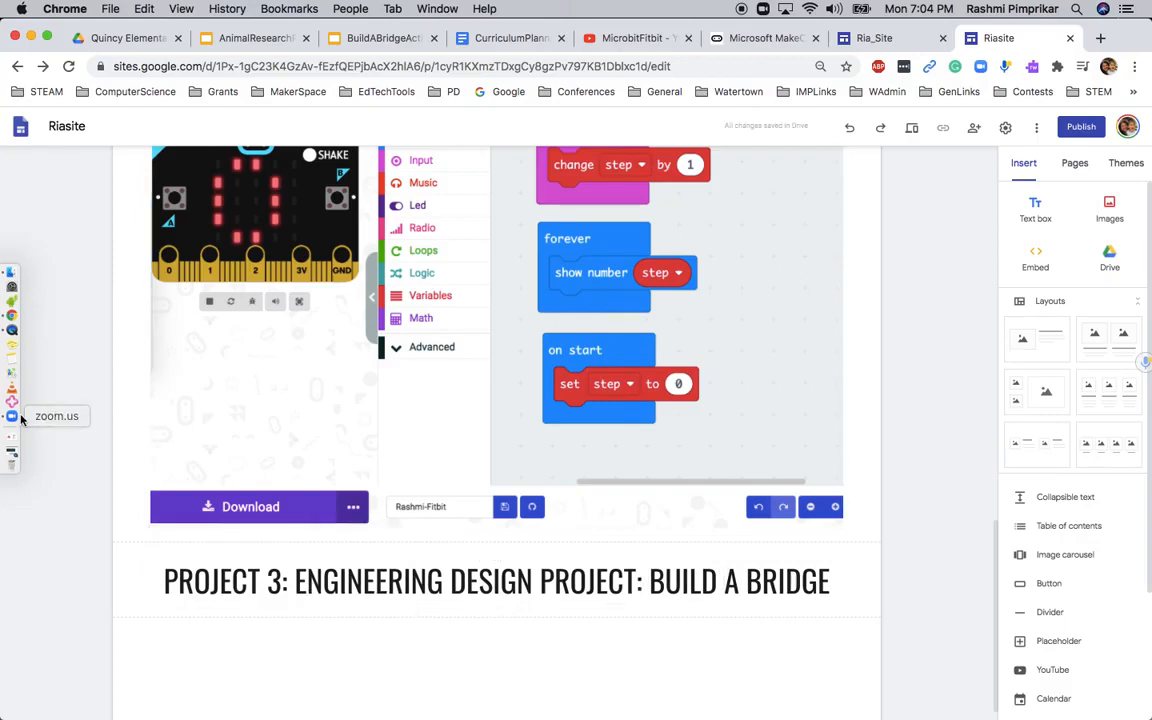
pyautogui.click(98, 561)
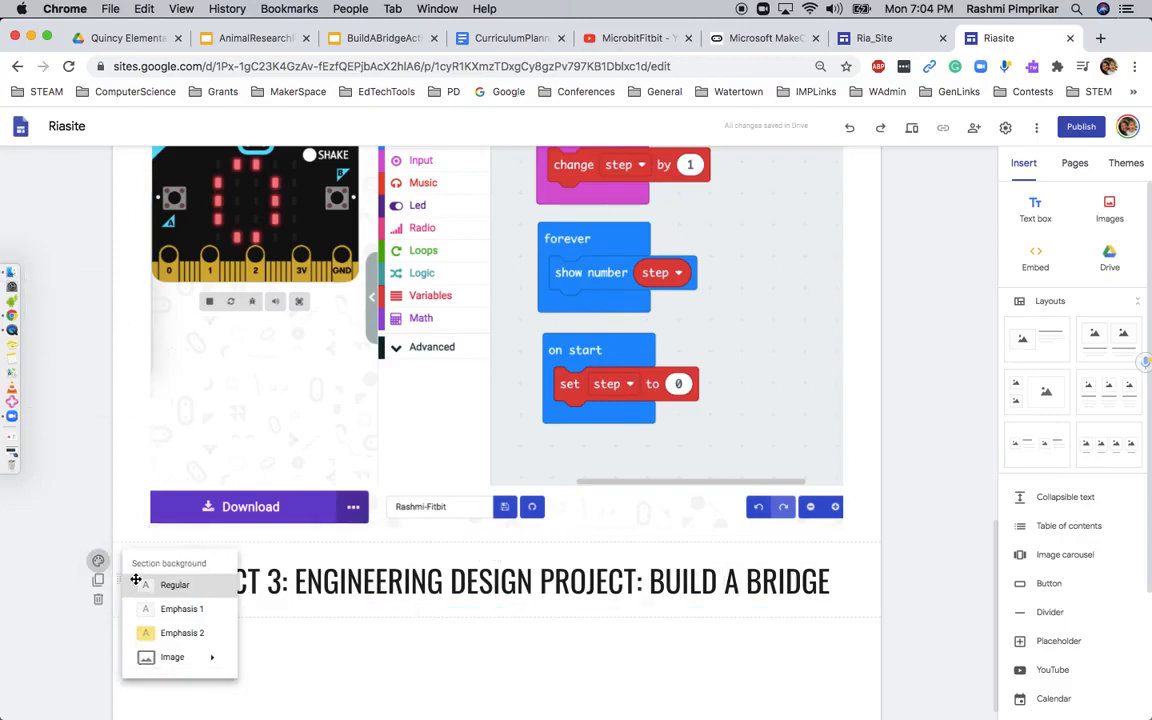
pyautogui.click(150, 634)
# Add the bridge project screenshot from Finder below the Project 3 heading and enlarge it to nearly the full section width
pyautogui.scroll(-1, 437, 690)
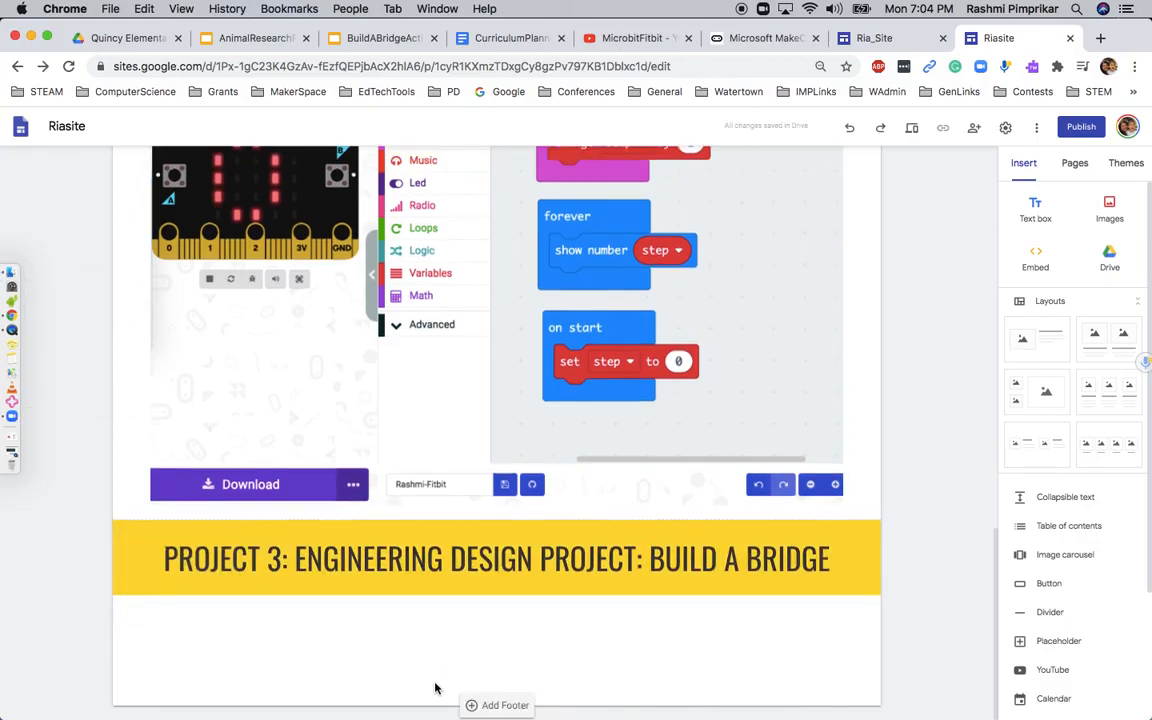
pyautogui.click(11, 277)
pyautogui.moveTo(634, 240); pyautogui.dragTo(540, 645)
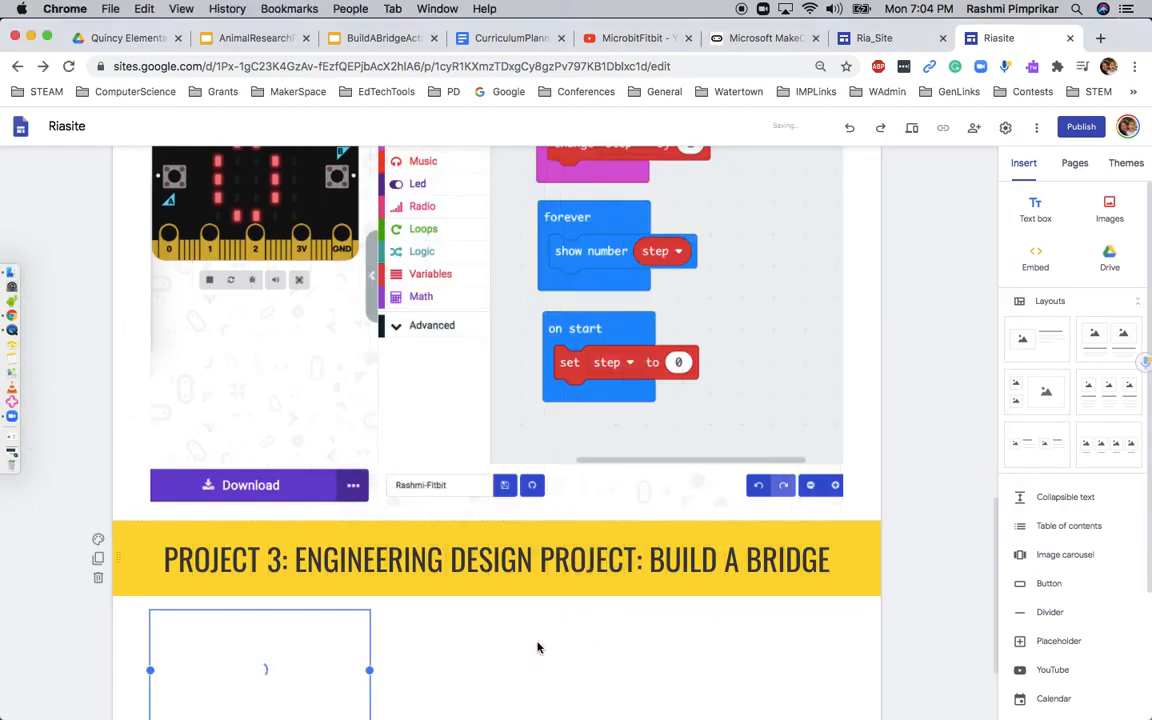
pyautogui.moveTo(369, 579); pyautogui.dragTo(546, 676)
pyautogui.scroll(-2, 674, 603)
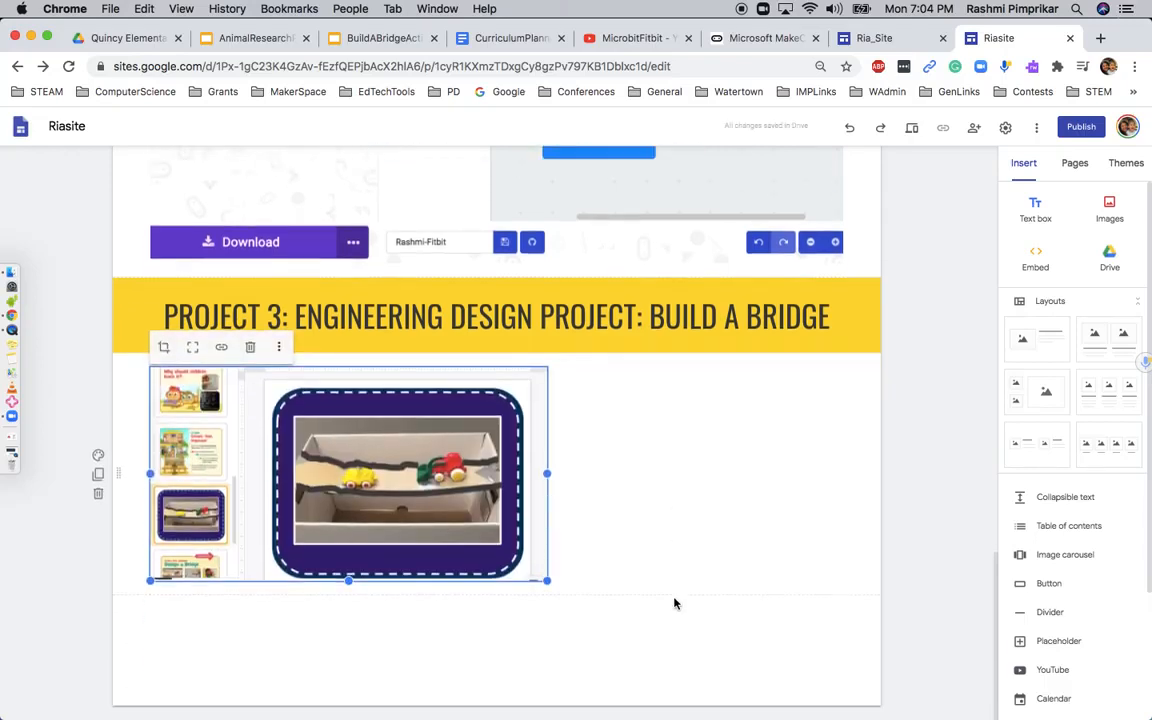
pyautogui.moveTo(548, 581); pyautogui.dragTo(848, 712)
pyautogui.scroll(-2, 848, 700)
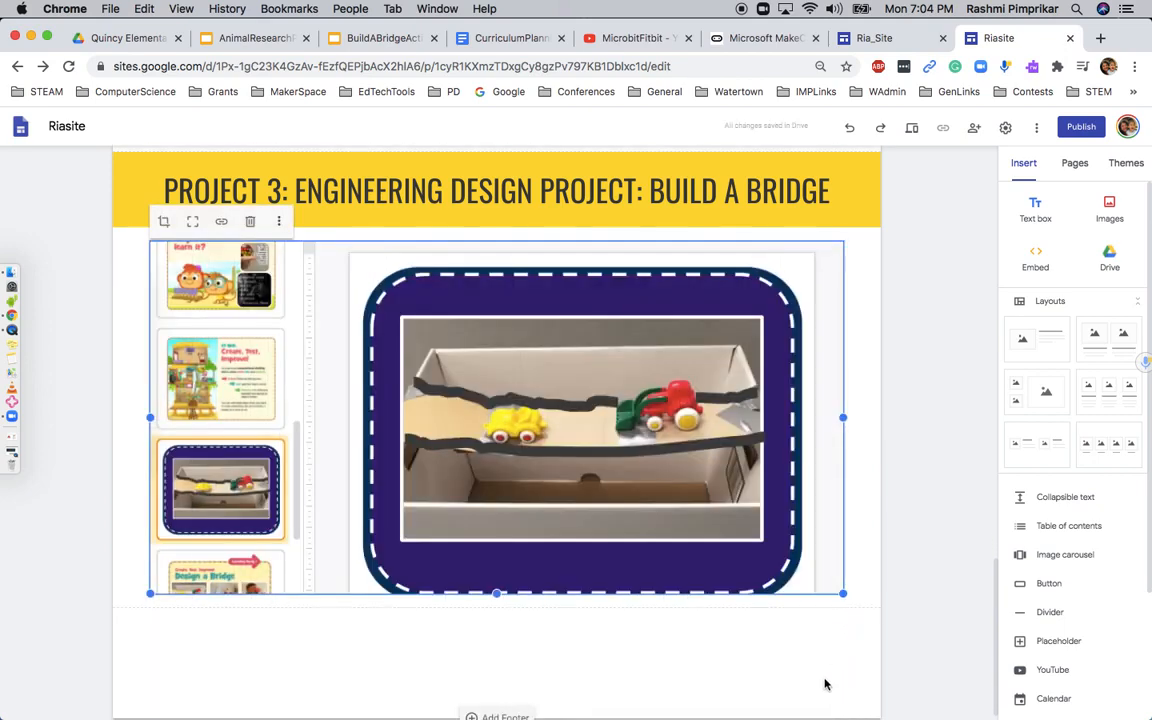
pyautogui.moveTo(843, 594); pyautogui.dragTo(849, 620)
pyautogui.click(708, 698)
pyautogui.scroll(15, 558, 558)
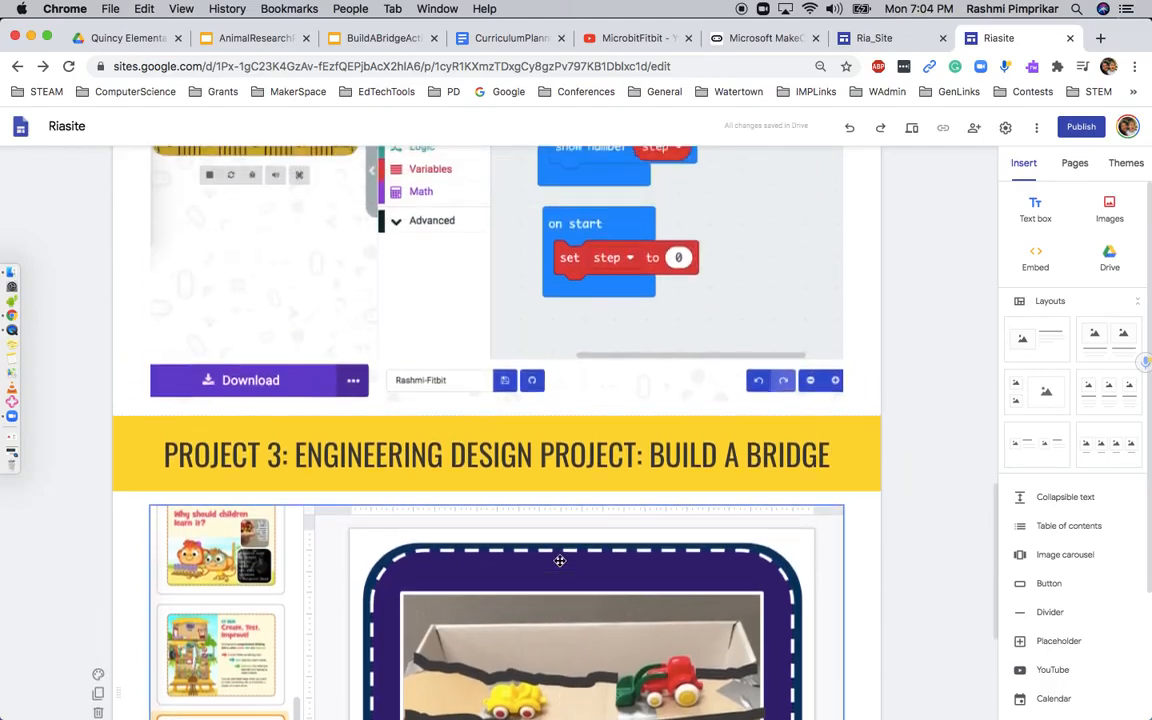
pyautogui.scroll(-15, 626, 566)
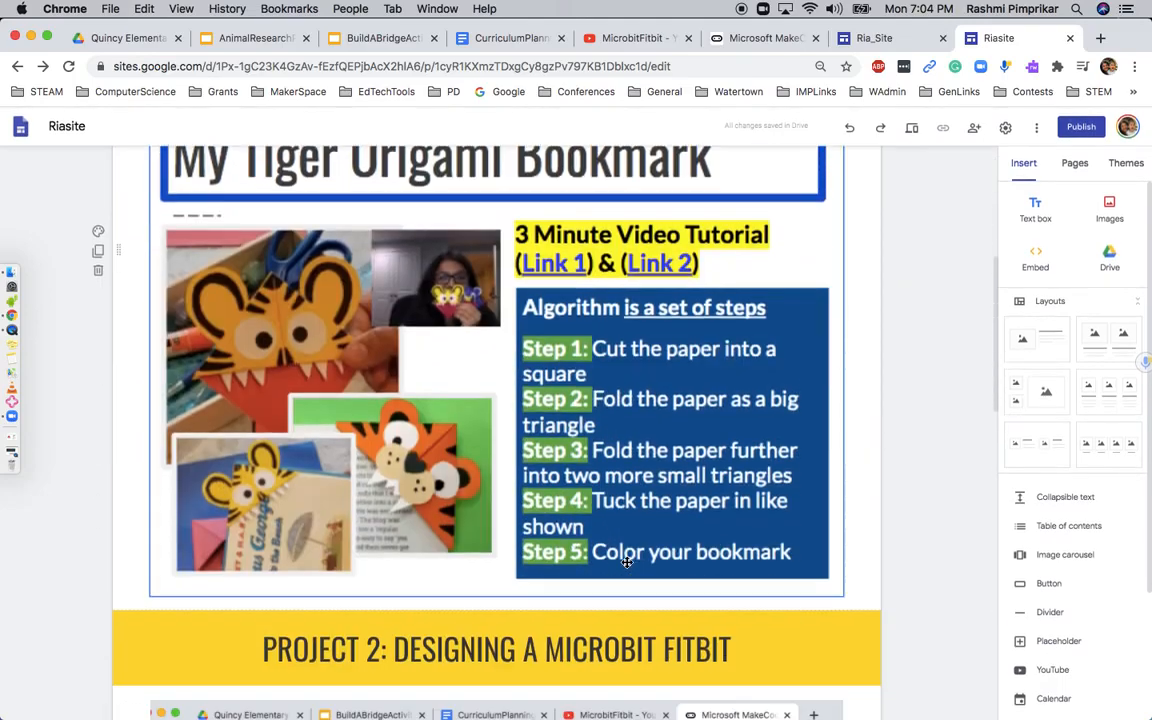
# Enlarge the bridge project image slightly by extending its lower edge
pyautogui.scroll(-2, 700, 427)
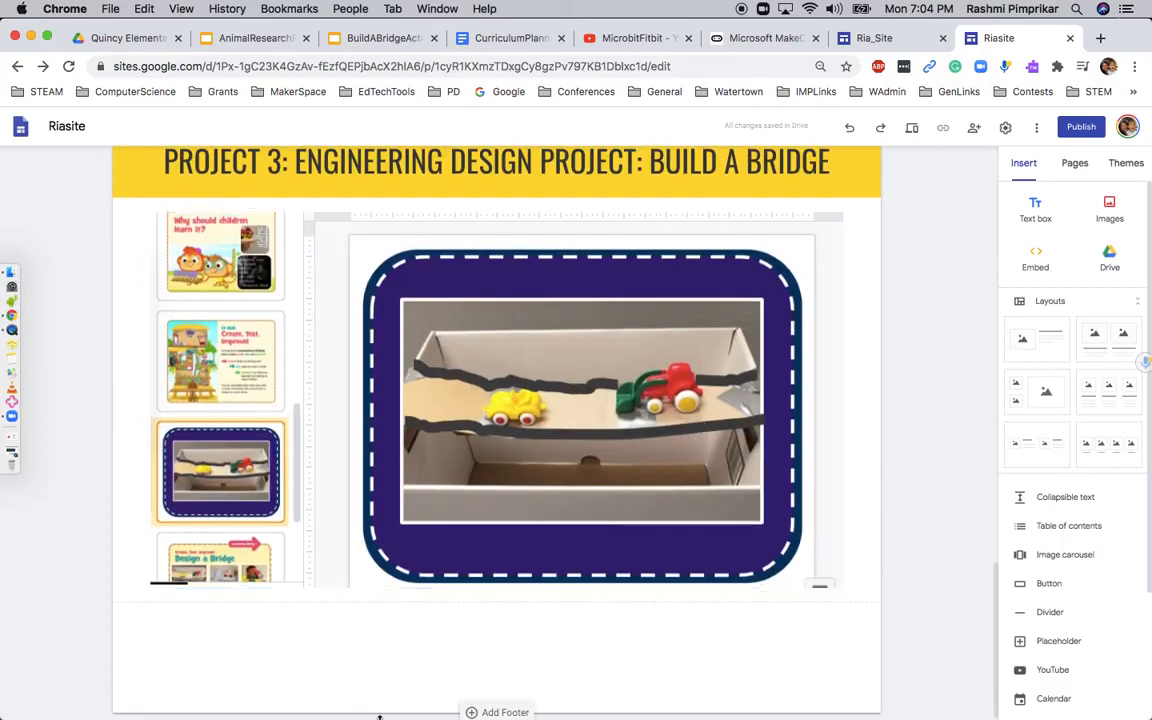
pyautogui.click(463, 571)
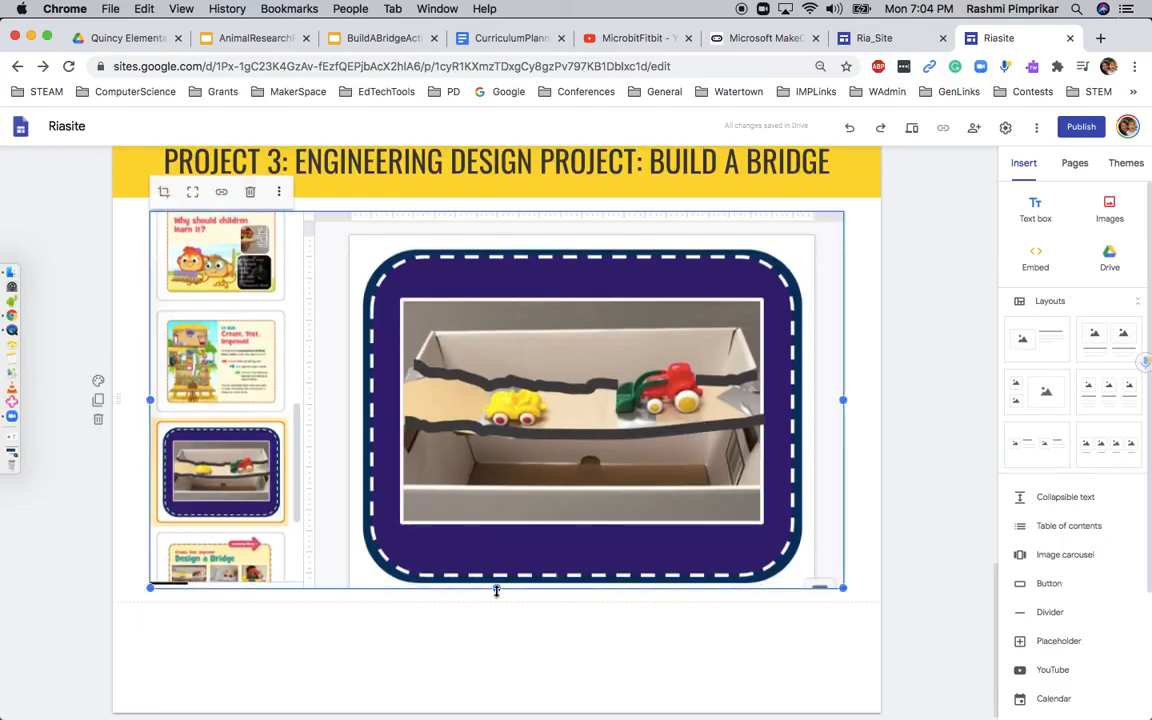
pyautogui.moveTo(496, 594); pyautogui.dragTo(496, 604)
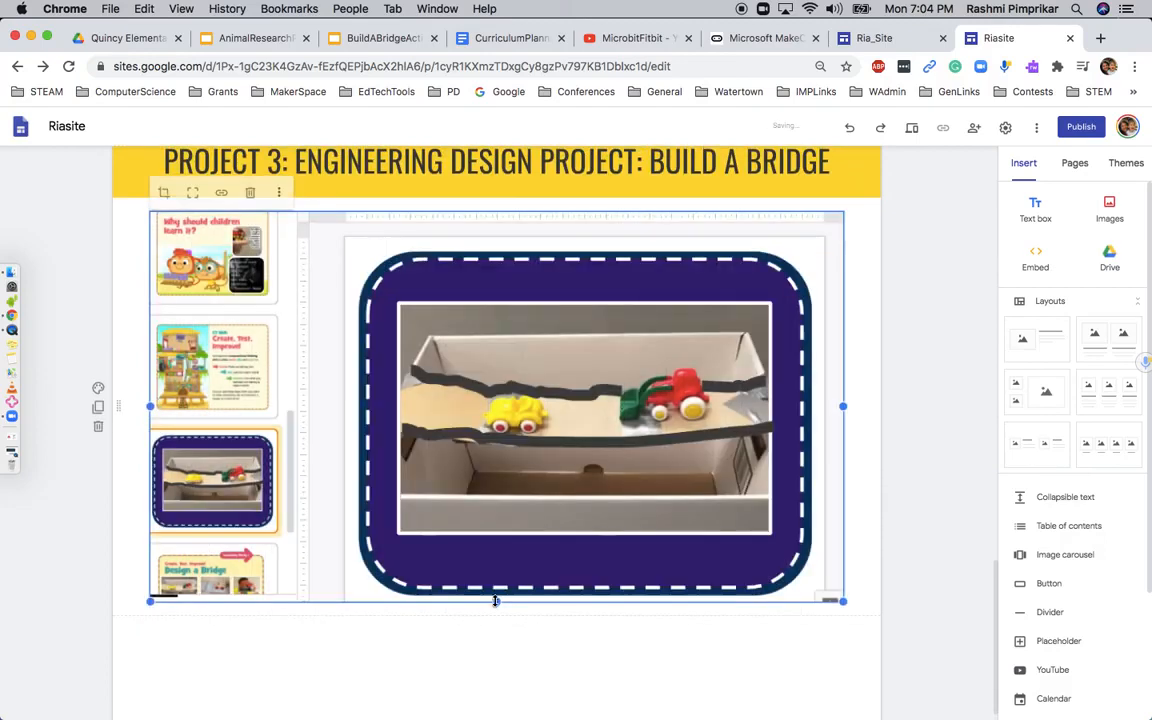
# Add a text box below the bridge image reading "Questions? Please feel free to contact me at" followed by the contact's e-mail address
pyautogui.click(1035, 210)
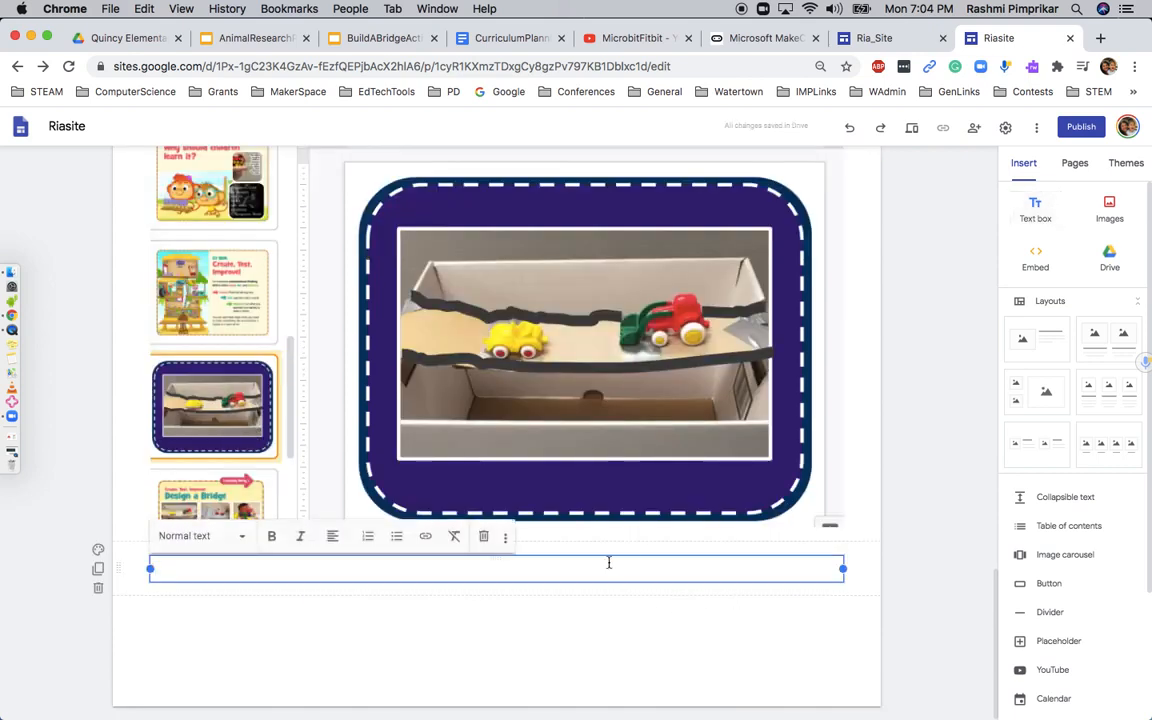
pyautogui.write('Questions? Please feel free to contact ')
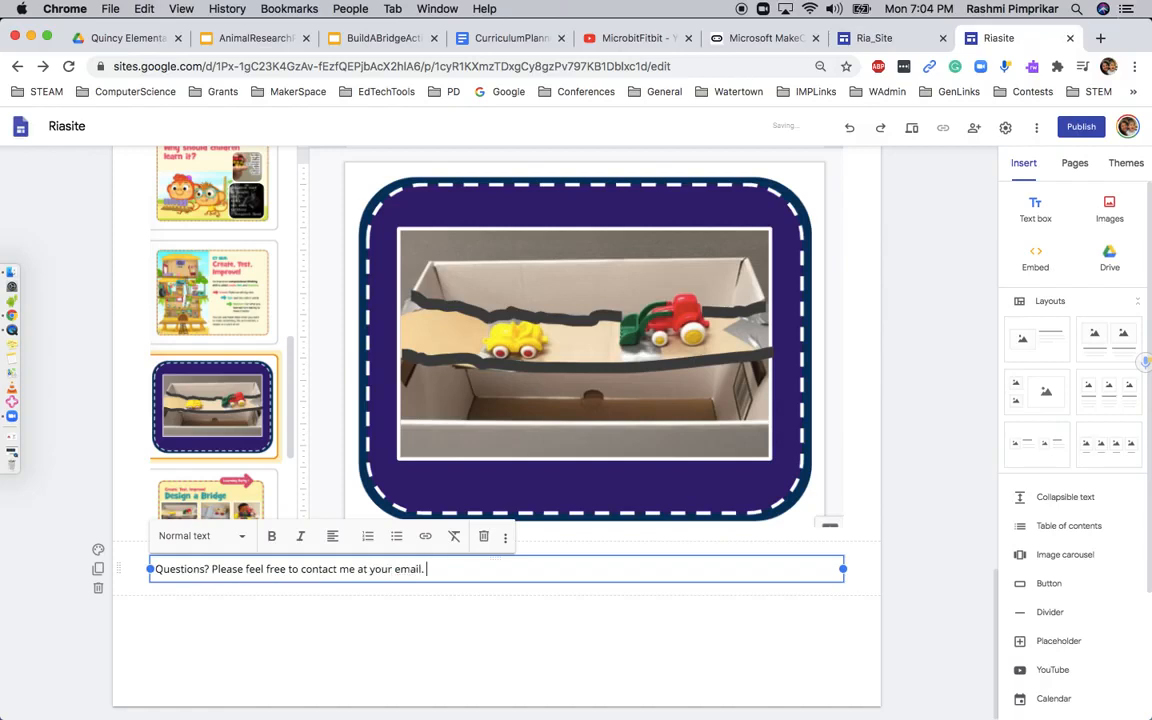
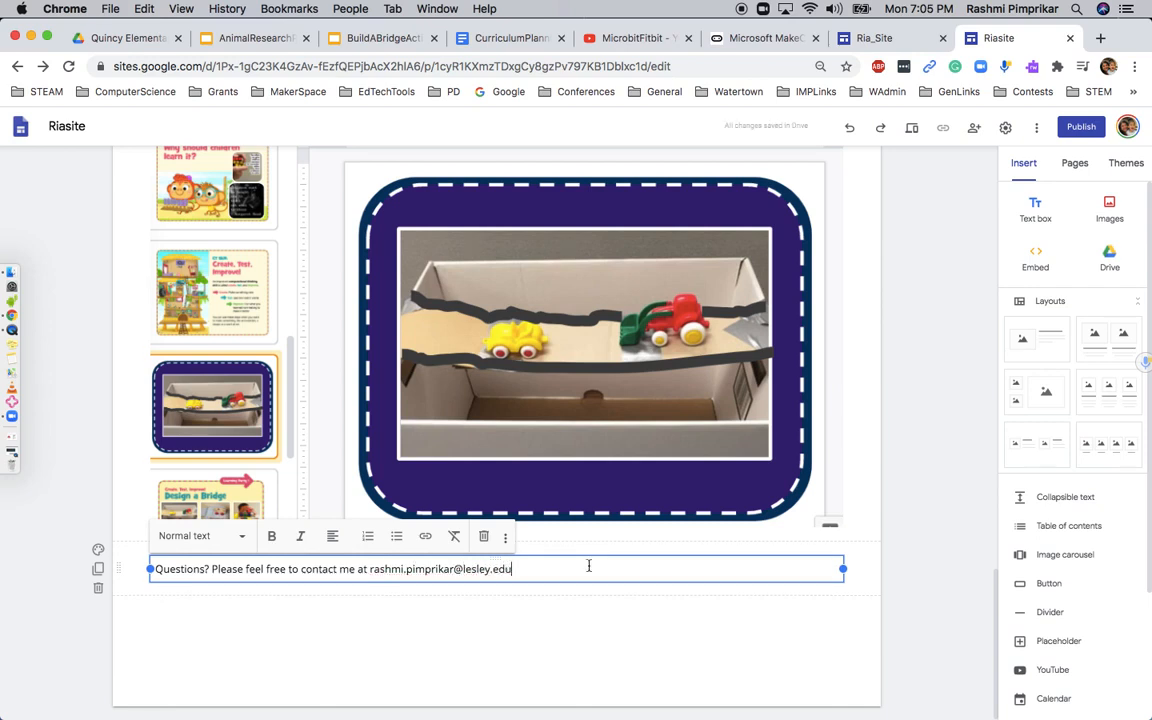
# Format the contact message as italic, centred Heading text
pyautogui.click(190, 549)
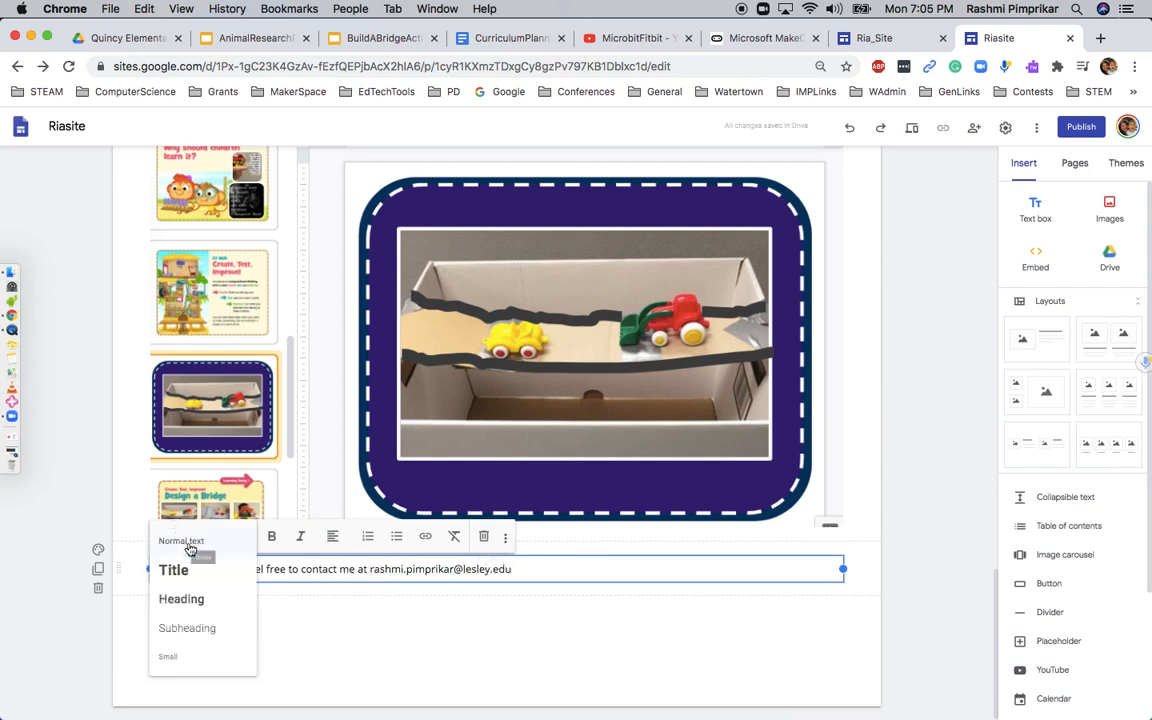
pyautogui.click(181, 597)
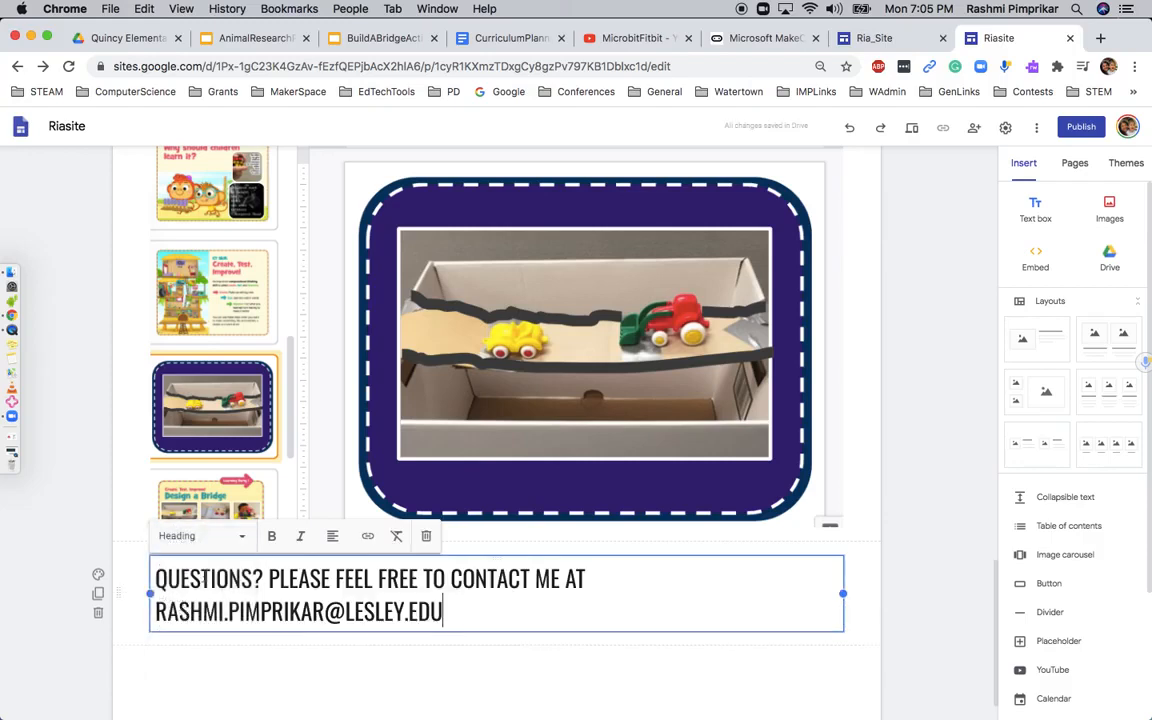
pyautogui.click(301, 538)
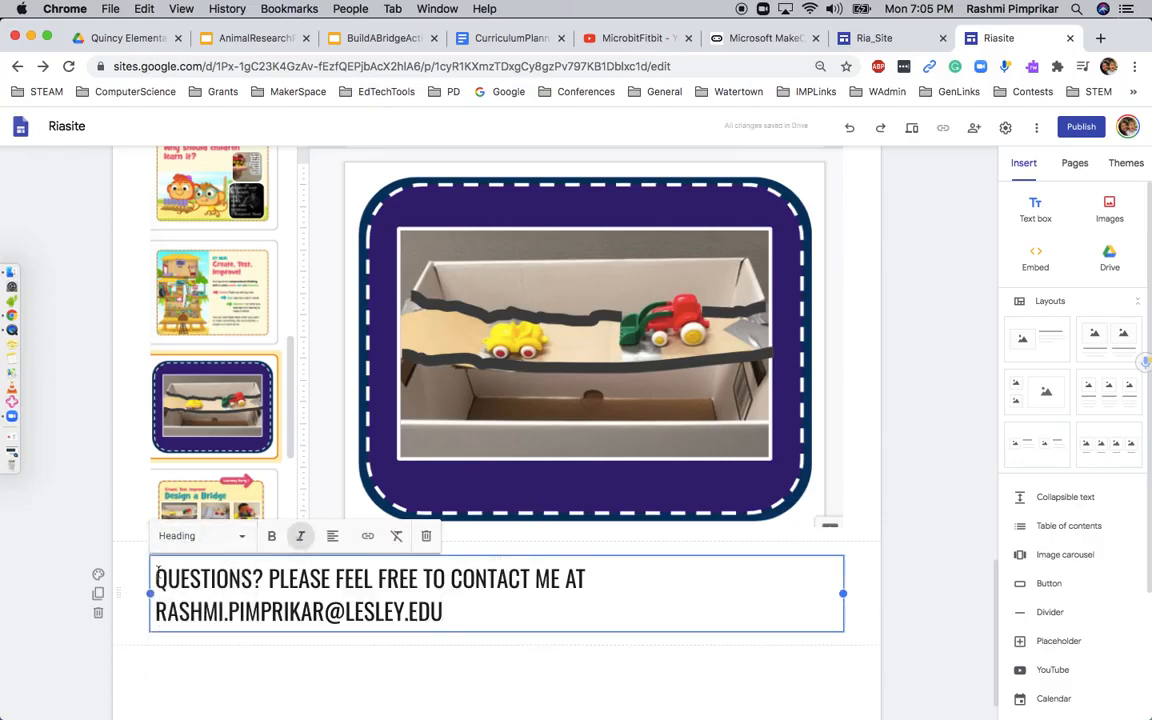
pyautogui.tripleClick(484, 614)
pyautogui.click(300, 536)
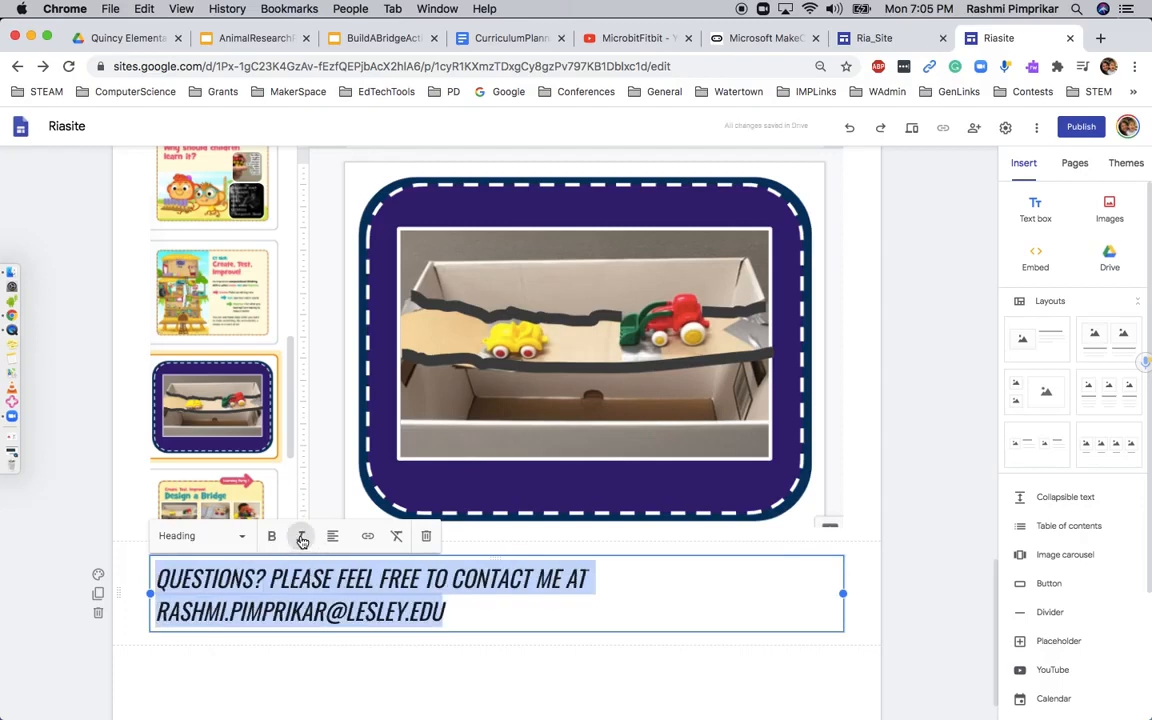
pyautogui.click(333, 536)
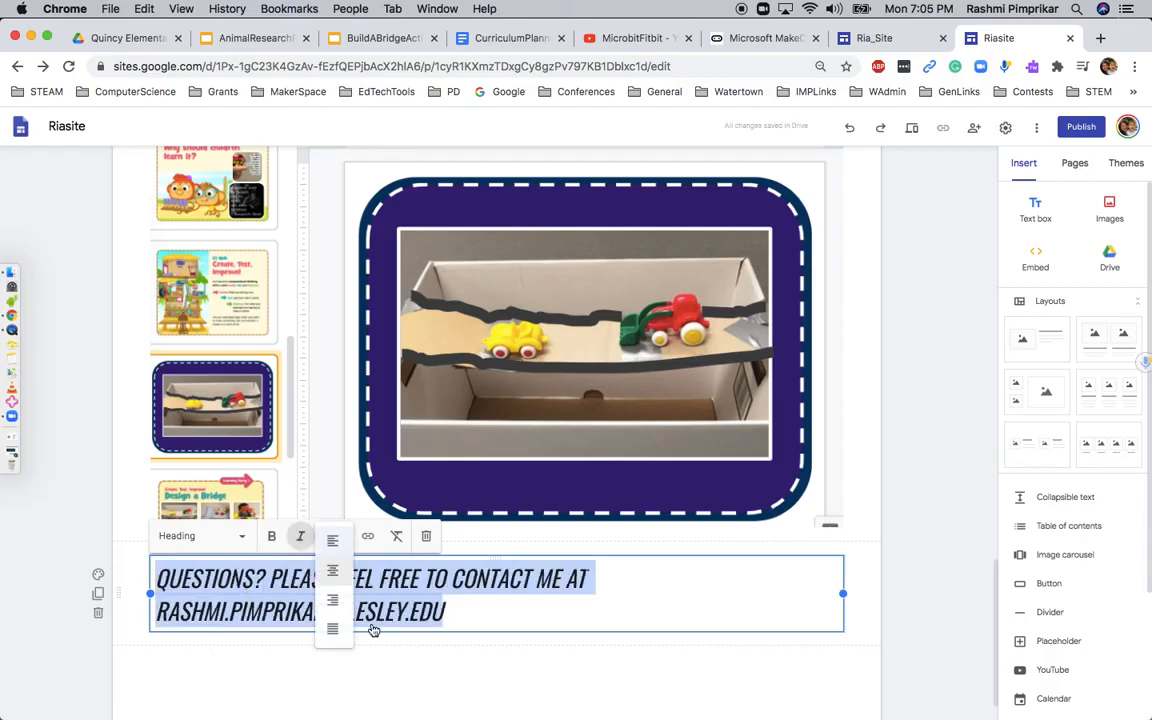
pyautogui.click(334, 599)
pyautogui.click(419, 677)
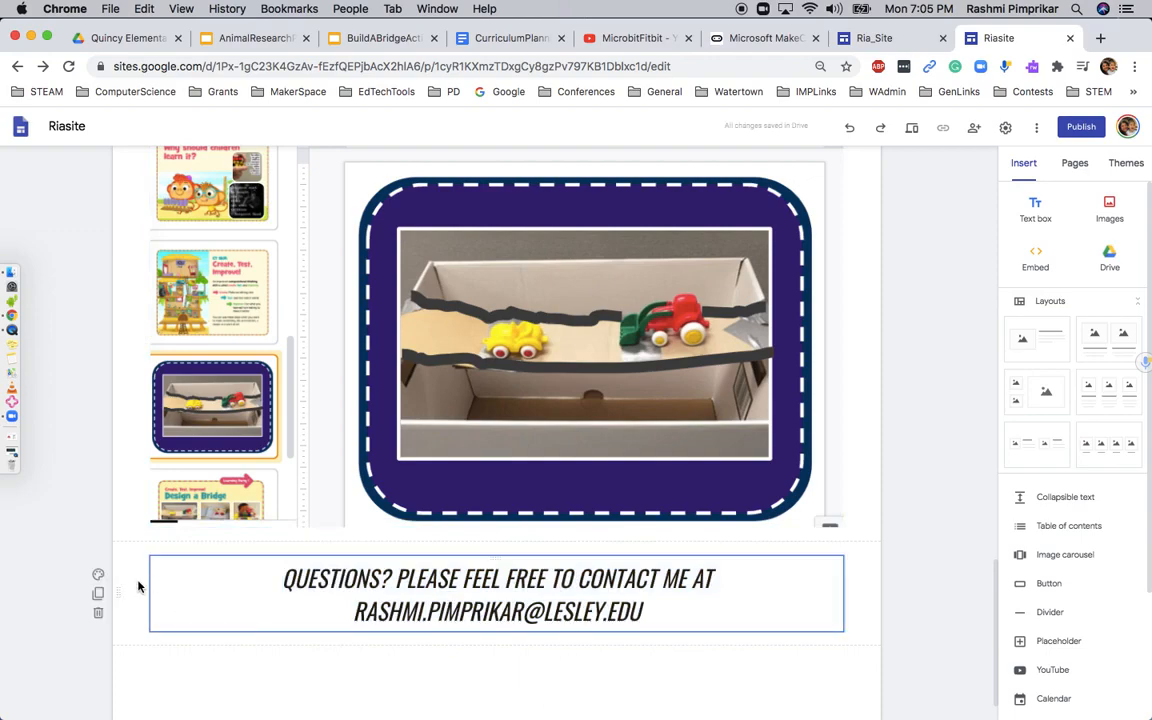
# Give the contact message's section the light grey emphasis background and look over the whole page
pyautogui.click(98, 574)
pyautogui.click(140, 622)
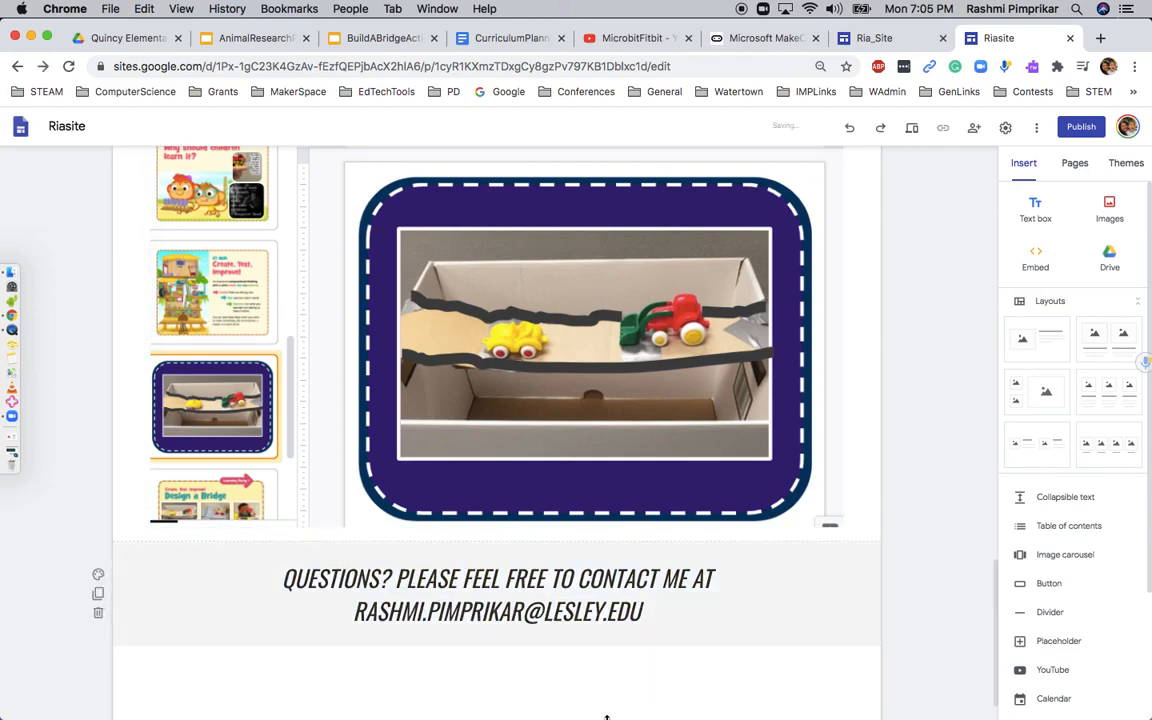
pyautogui.scroll(20, 771, 604)
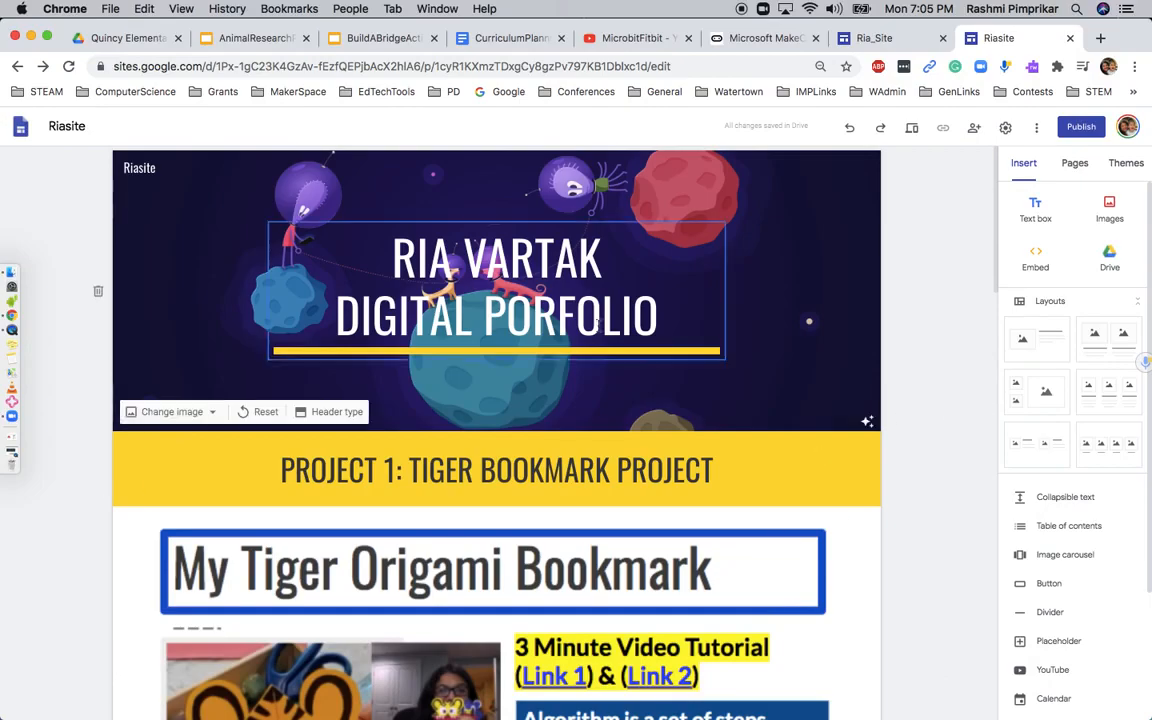
pyautogui.scroll(-15, 598, 327)
pyautogui.scroll(-8, 598, 327)
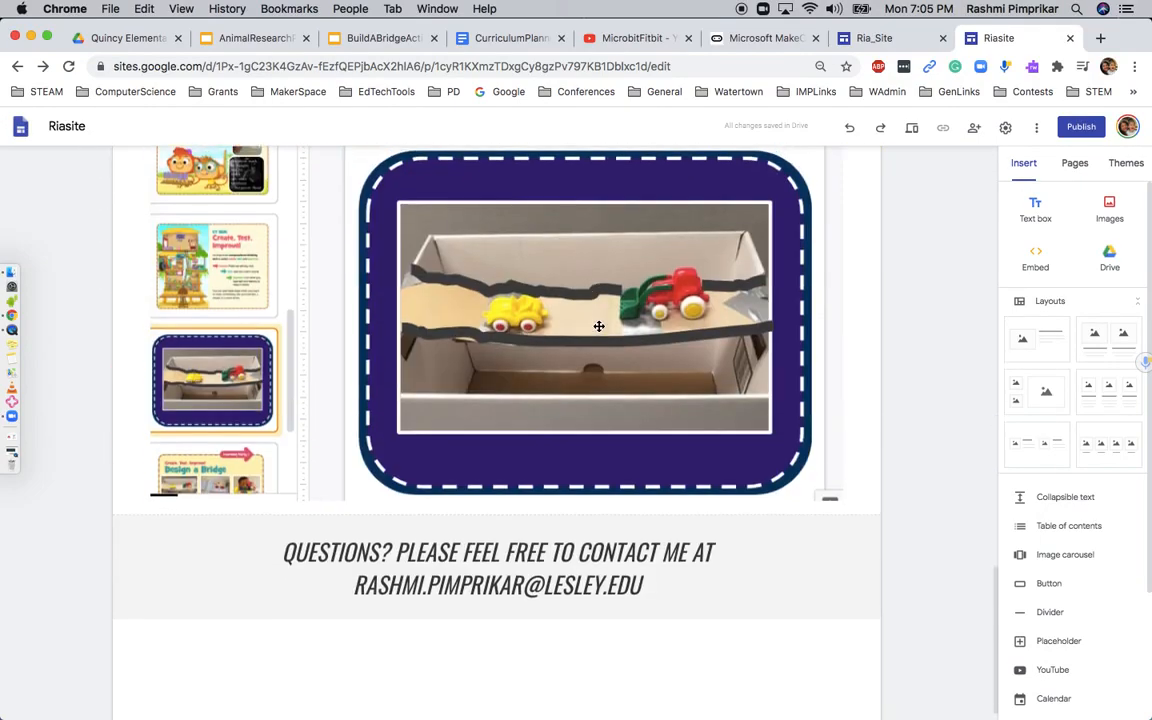
# Check the sharing settings for the draft and published site links, keeping them as they are
pyautogui.scroll(20, 598, 327)
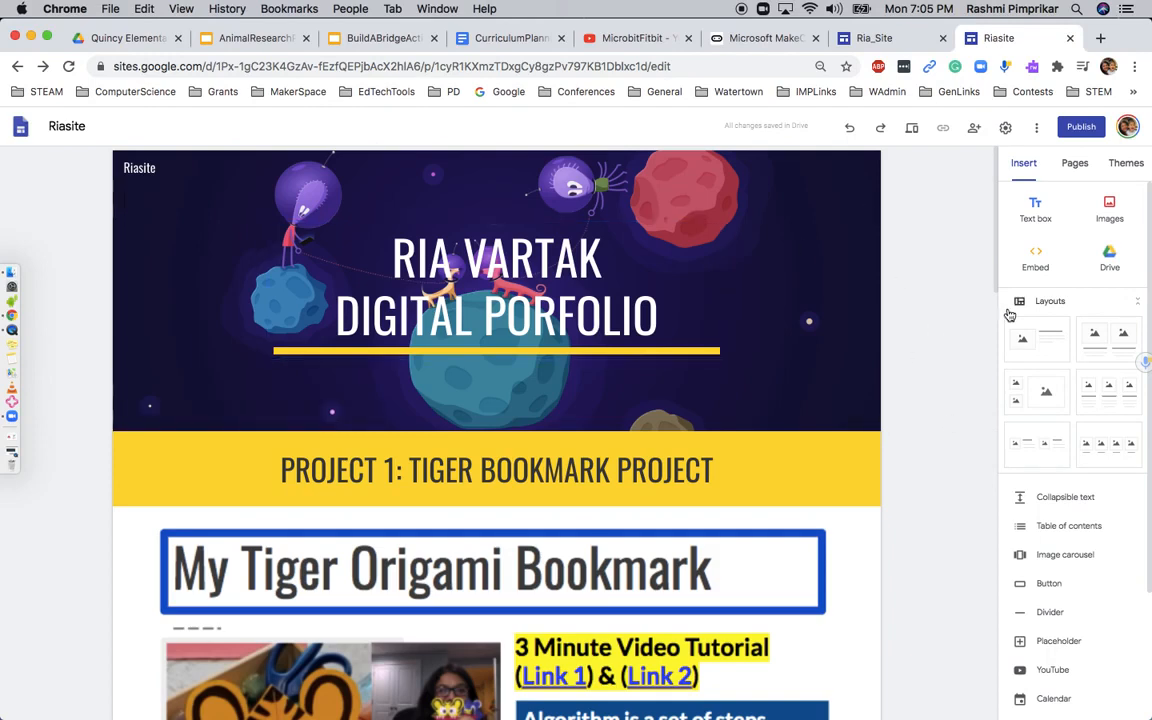
pyautogui.click(975, 129)
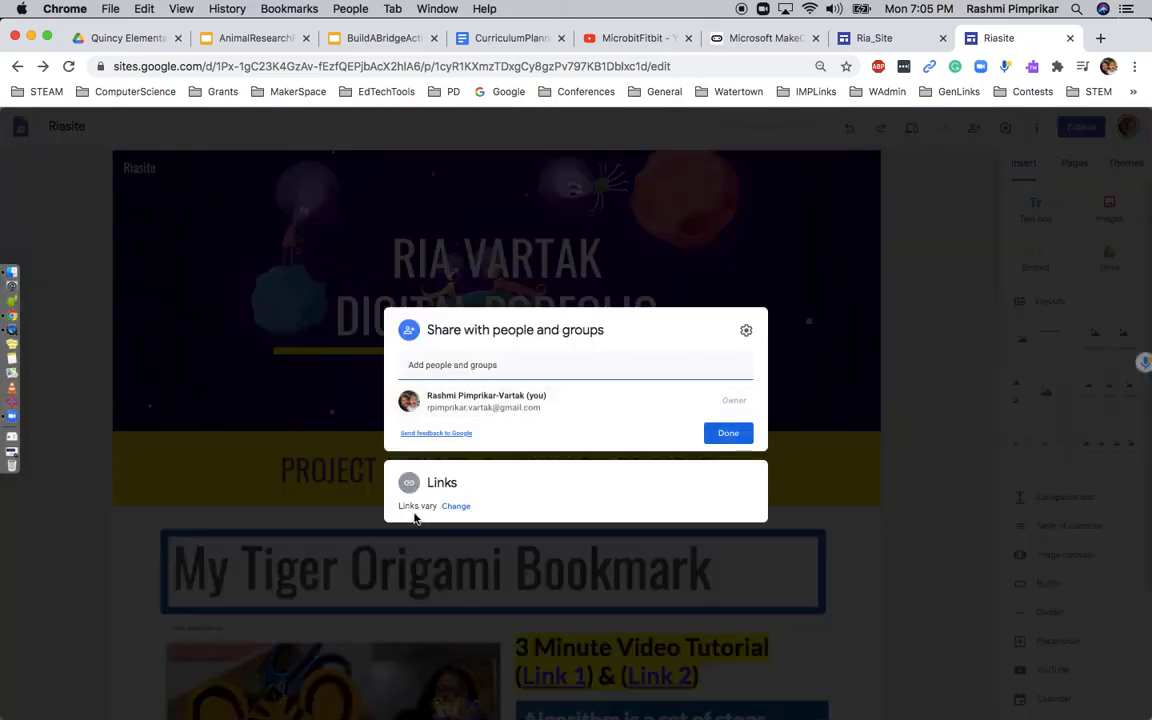
pyautogui.click(459, 507)
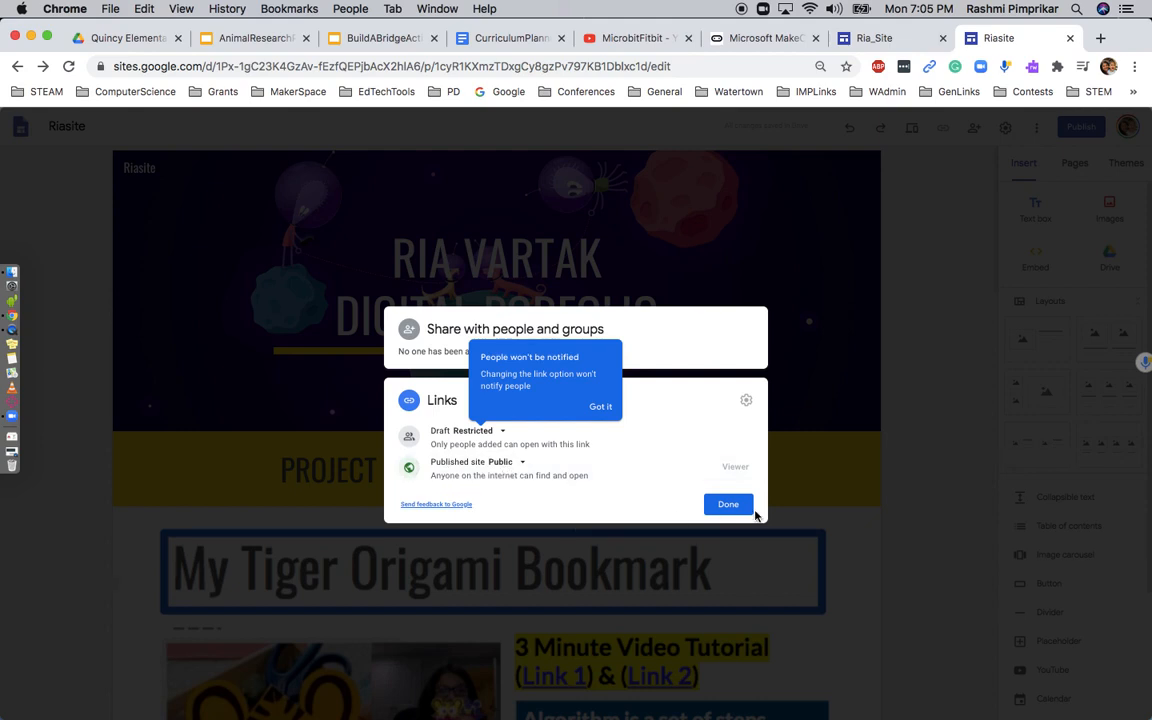
pyautogui.click(728, 506)
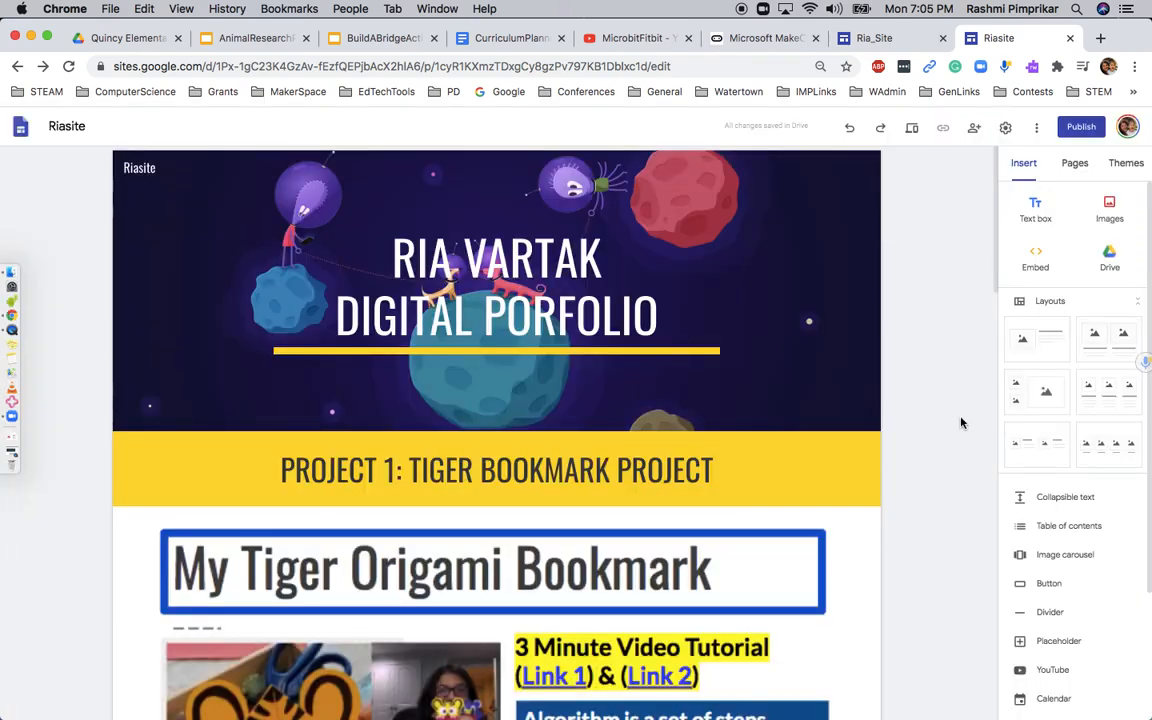
# Publish the site to the web with "riasite" as its web address
pyautogui.click(1078, 128)
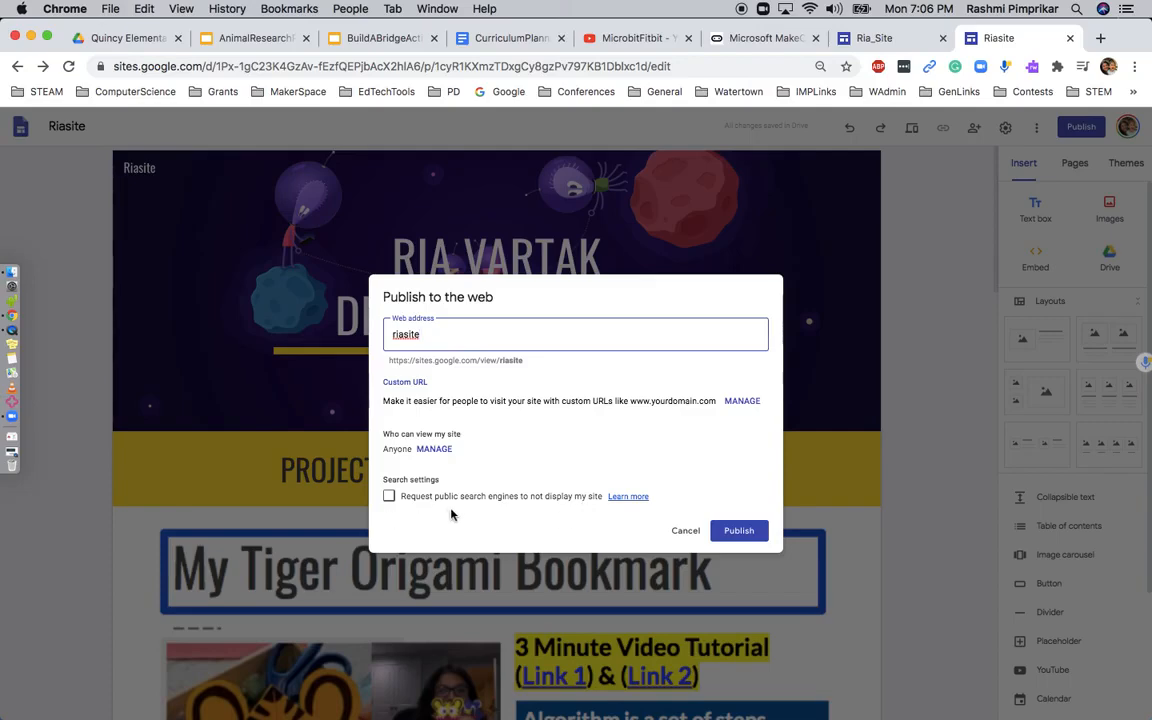
pyautogui.click(741, 535)
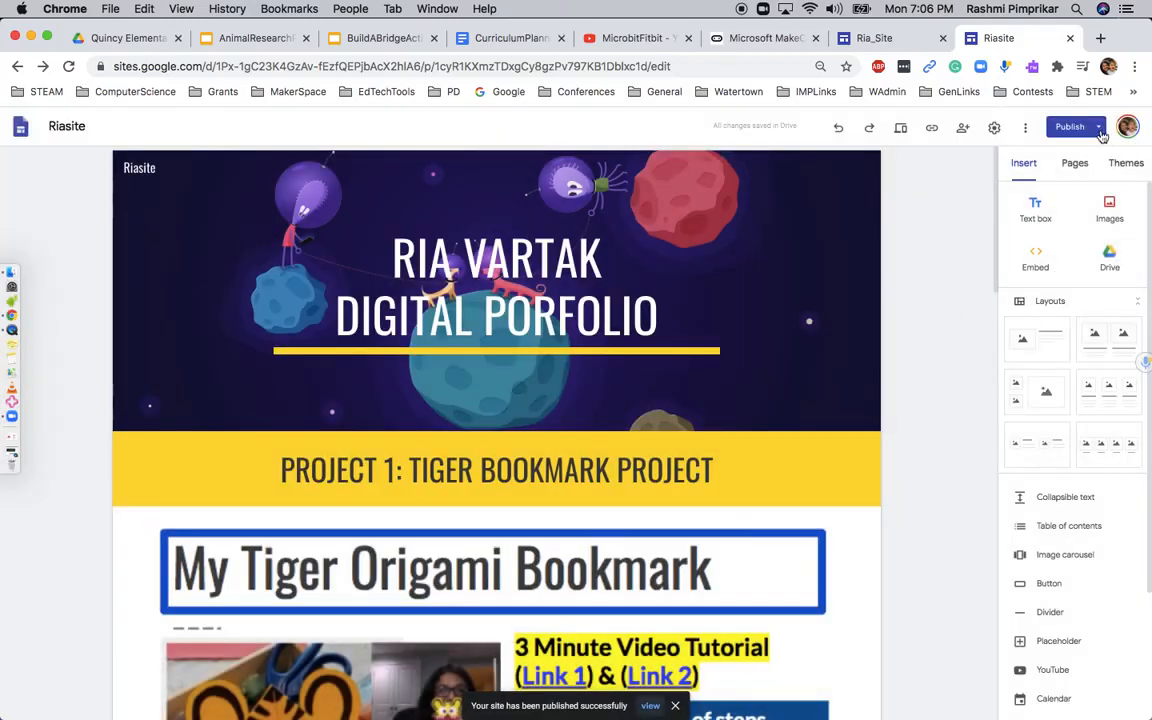
# View the published site, look through its project sections and contact message, and select its web address
pyautogui.click(1098, 130)
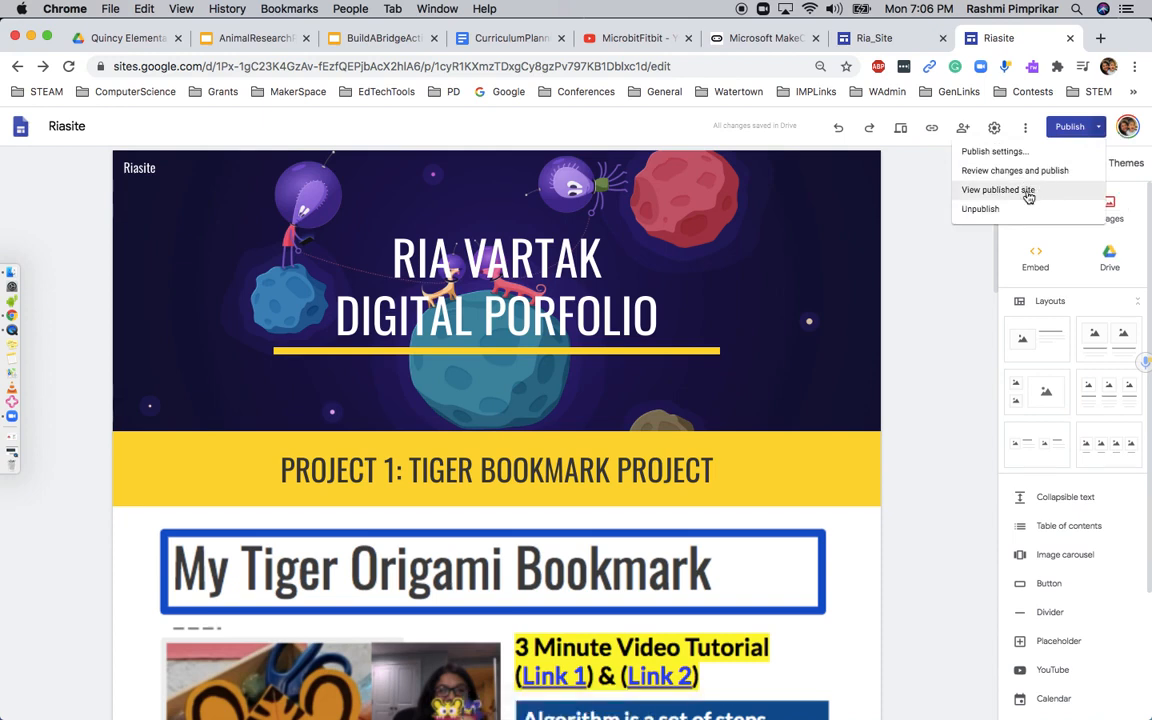
pyautogui.click(1027, 192)
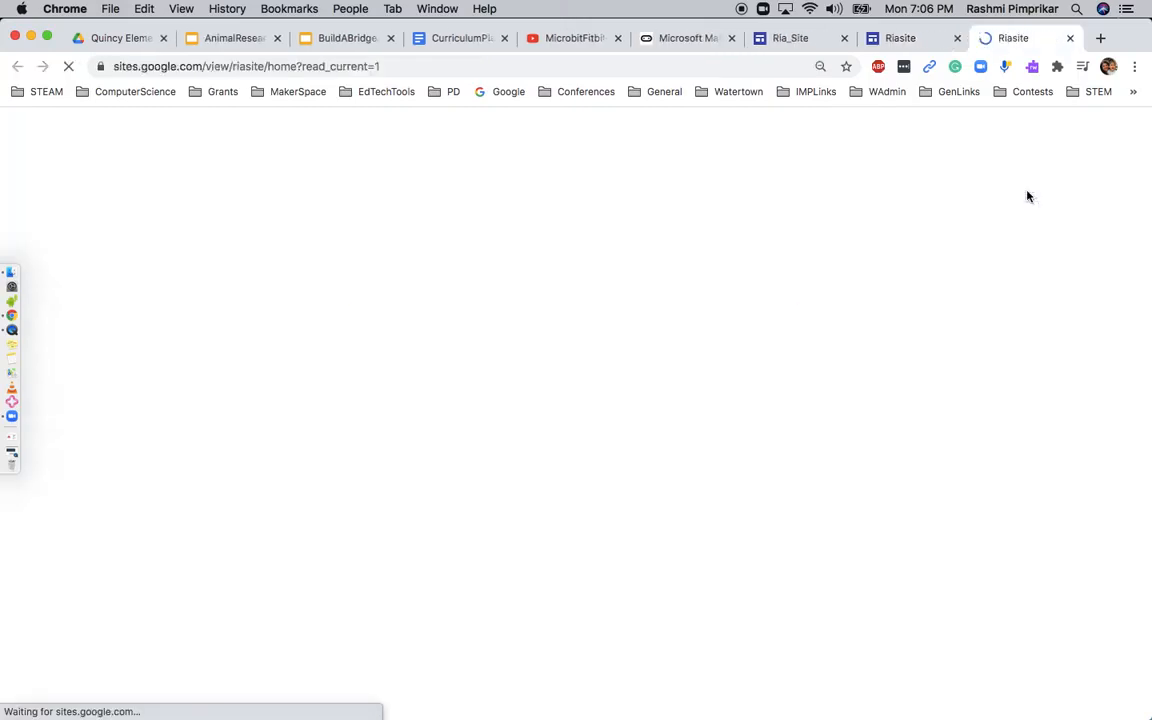
pyautogui.scroll(-10, 849, 329)
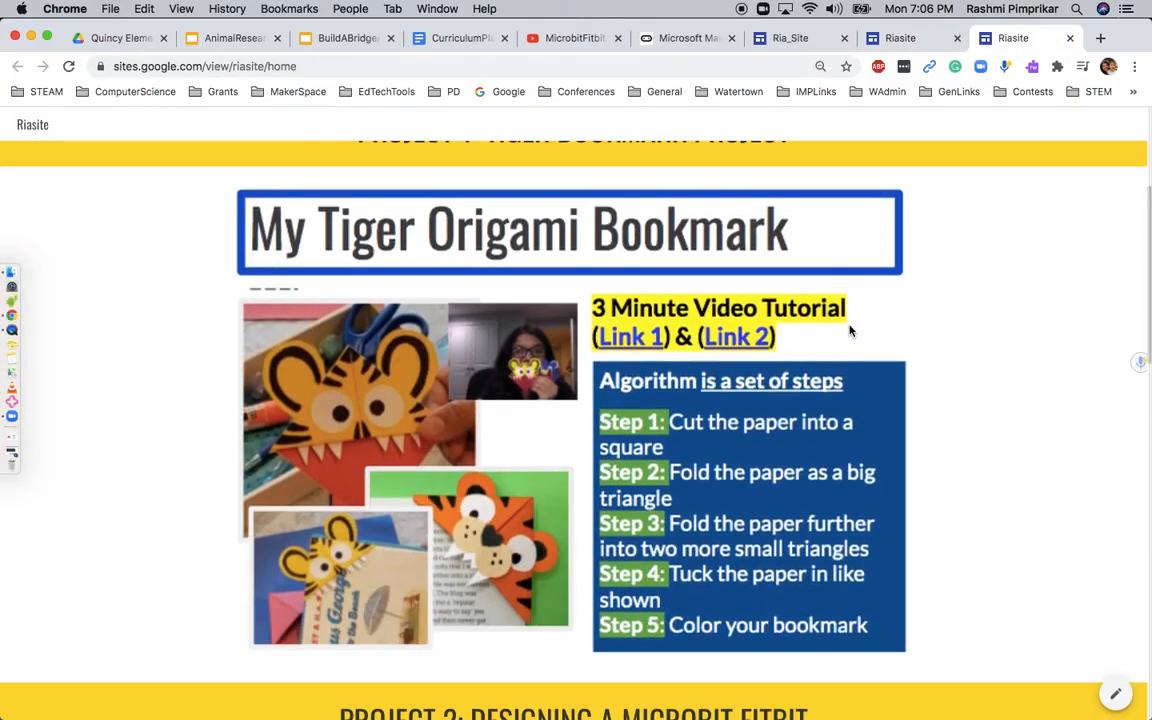
pyautogui.scroll(-15, 849, 329)
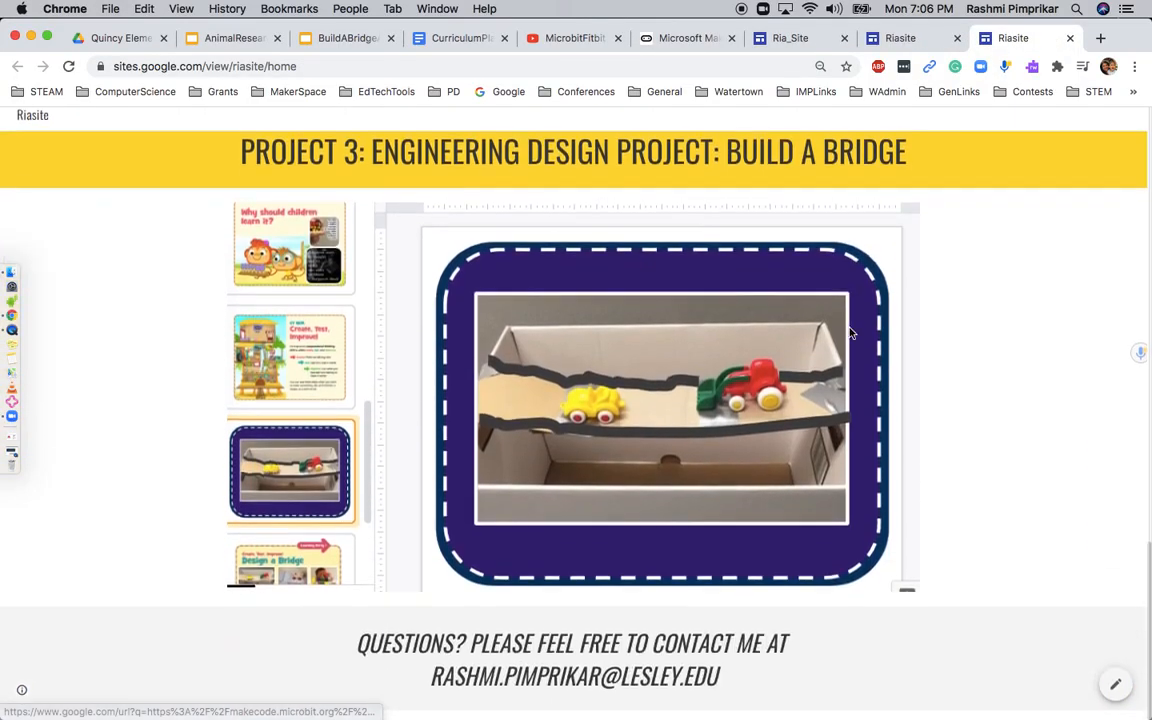
pyautogui.scroll(20, 849, 333)
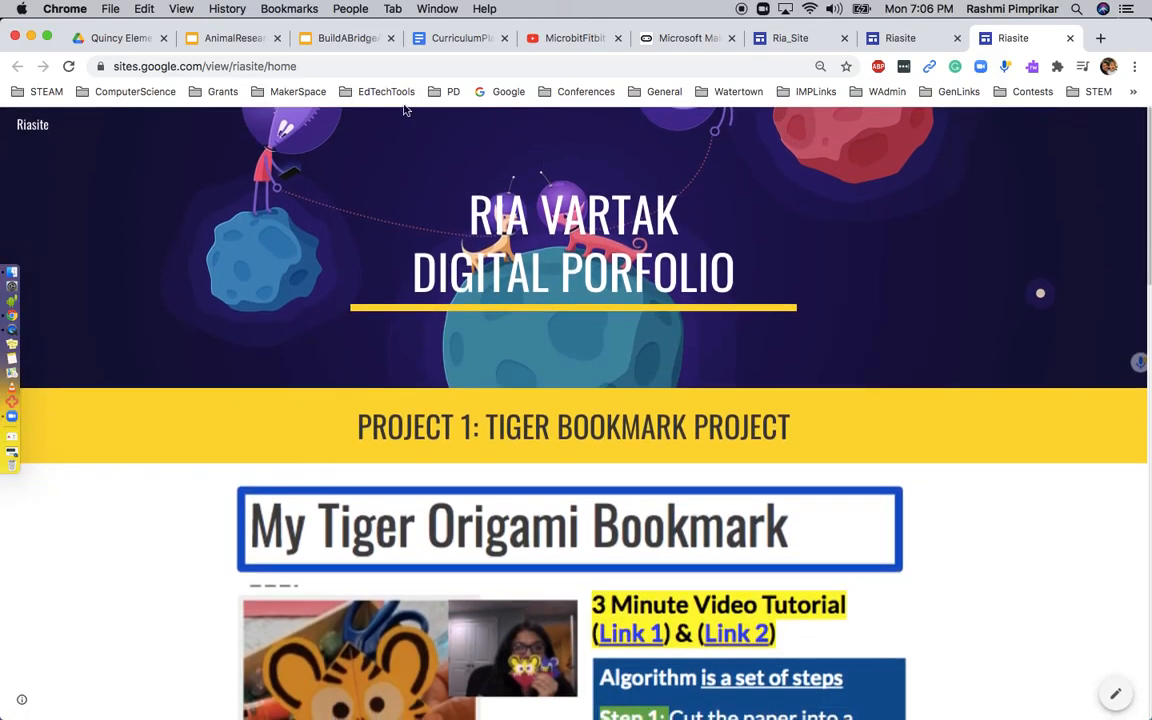
pyautogui.click(367, 67)
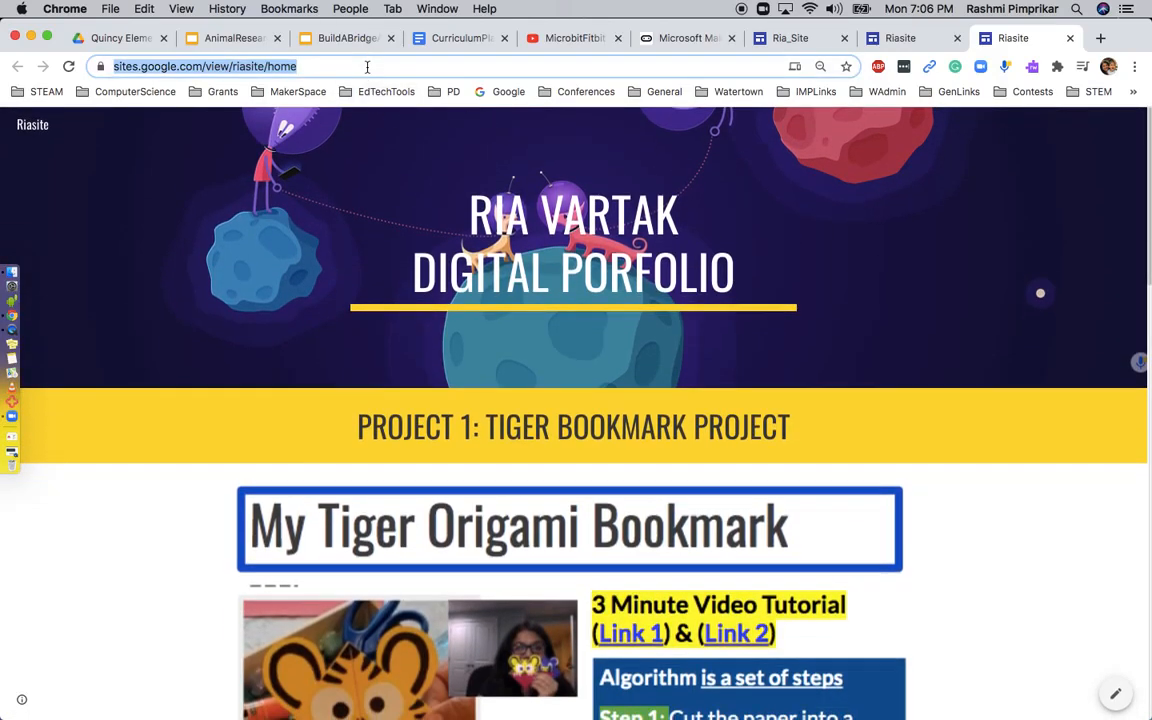